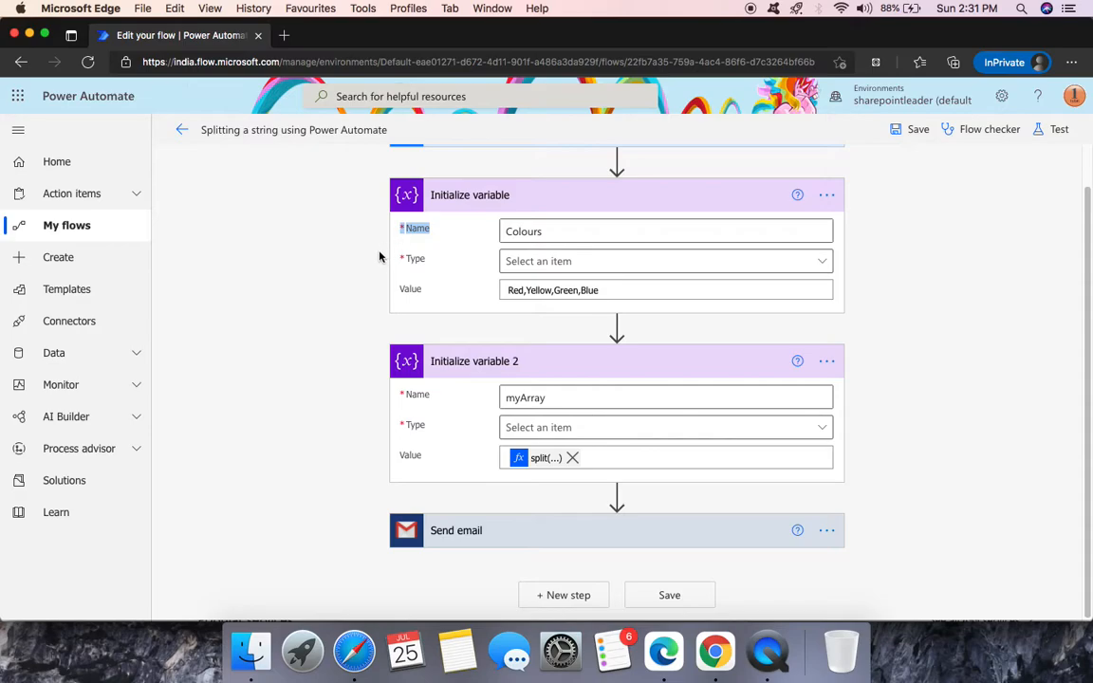
# - Review the myArray split expression in the expression editor without changing it
pyautogui.scroll(1, 380, 256)
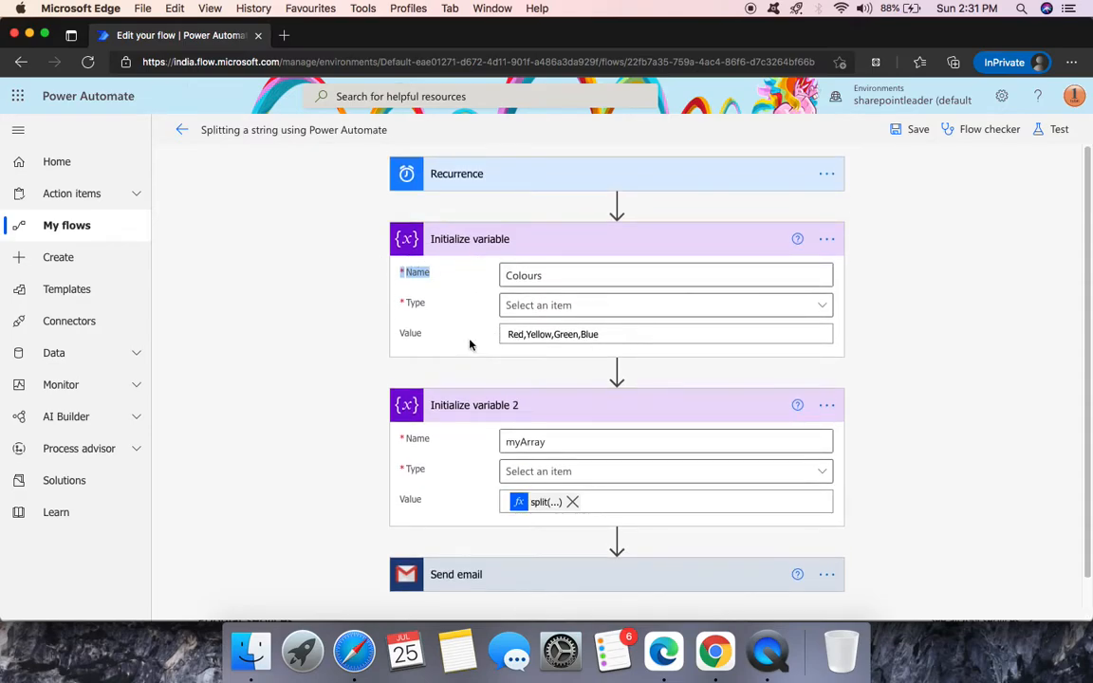
pyautogui.scroll(-1, 427, 347)
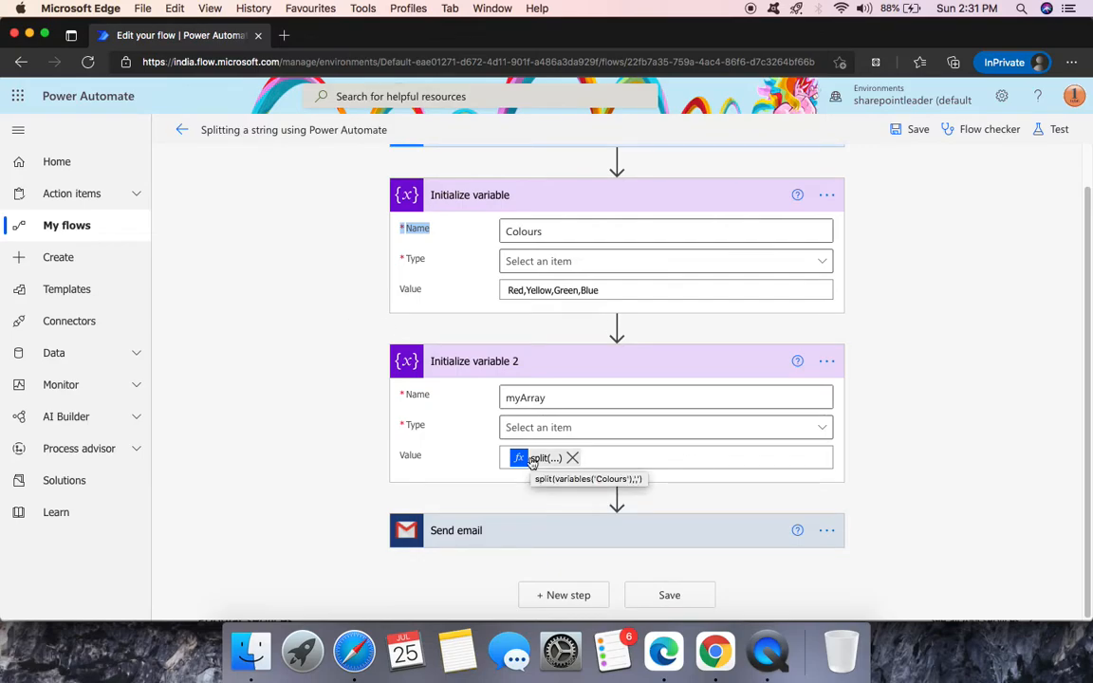
pyautogui.click(608, 457)
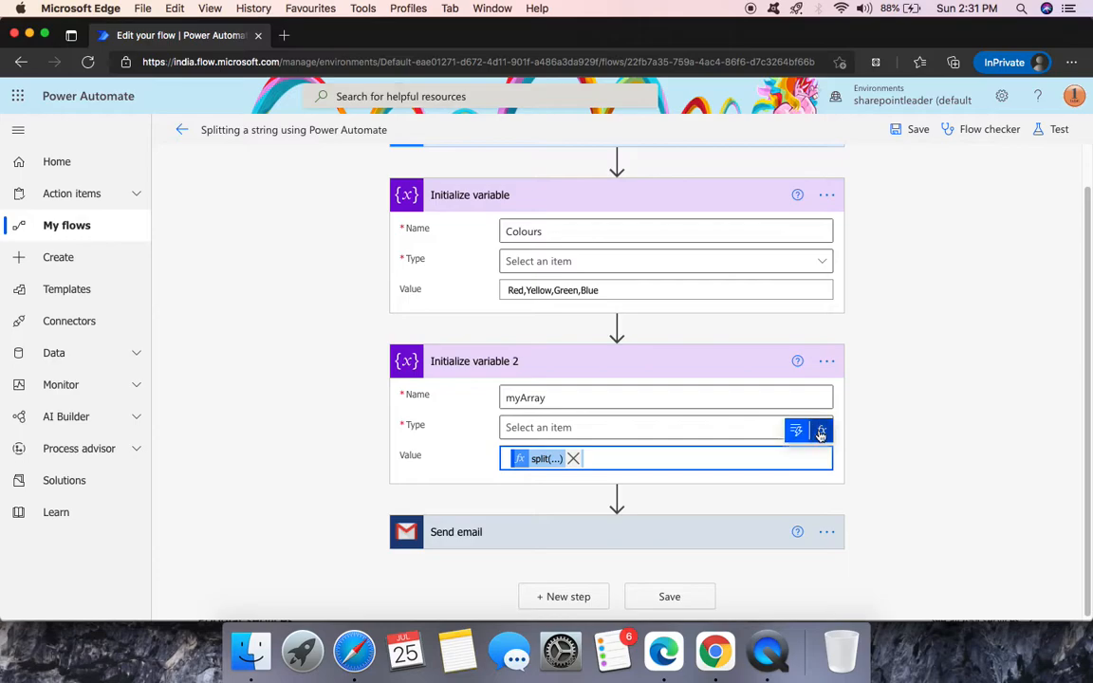
pyautogui.click(821, 431)
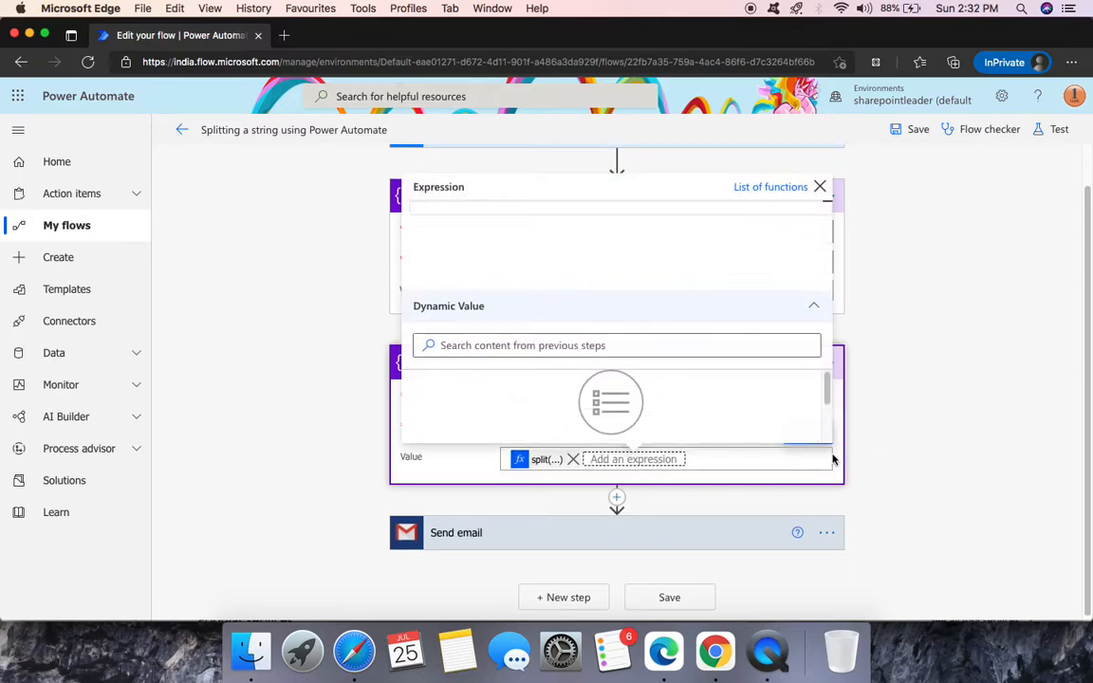
pyautogui.click(917, 390)
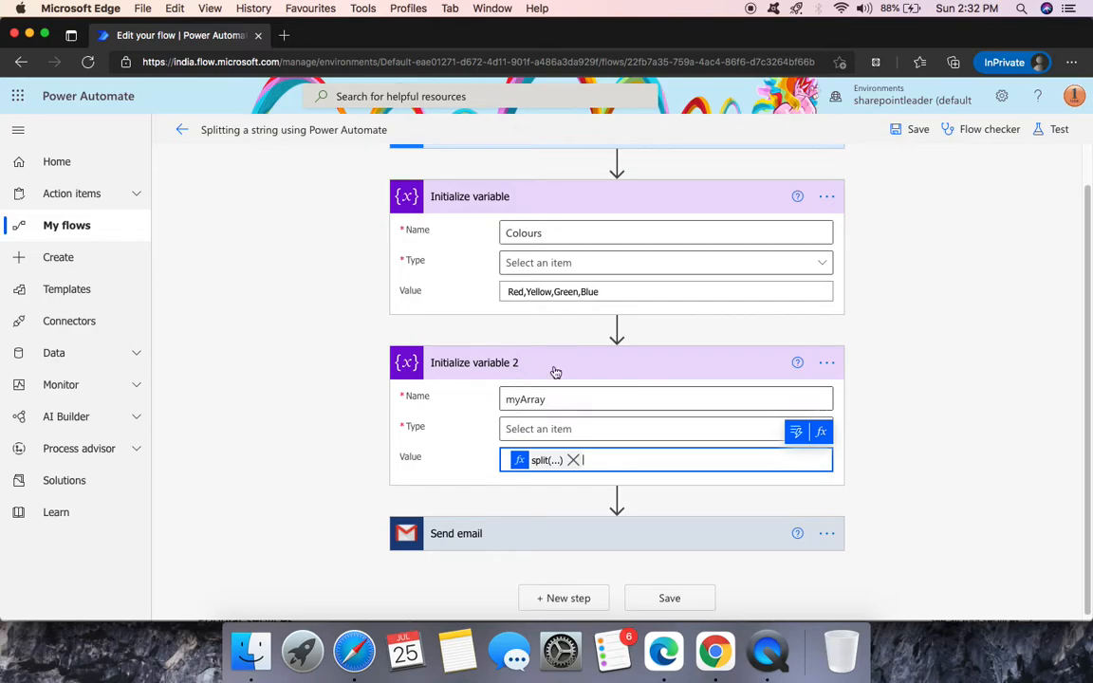
# - Test the flow using the trigger from the earlier successful run
pyautogui.click(1055, 130)
pyautogui.click(853, 193)
pyautogui.click(930, 219)
pyautogui.click(908, 254)
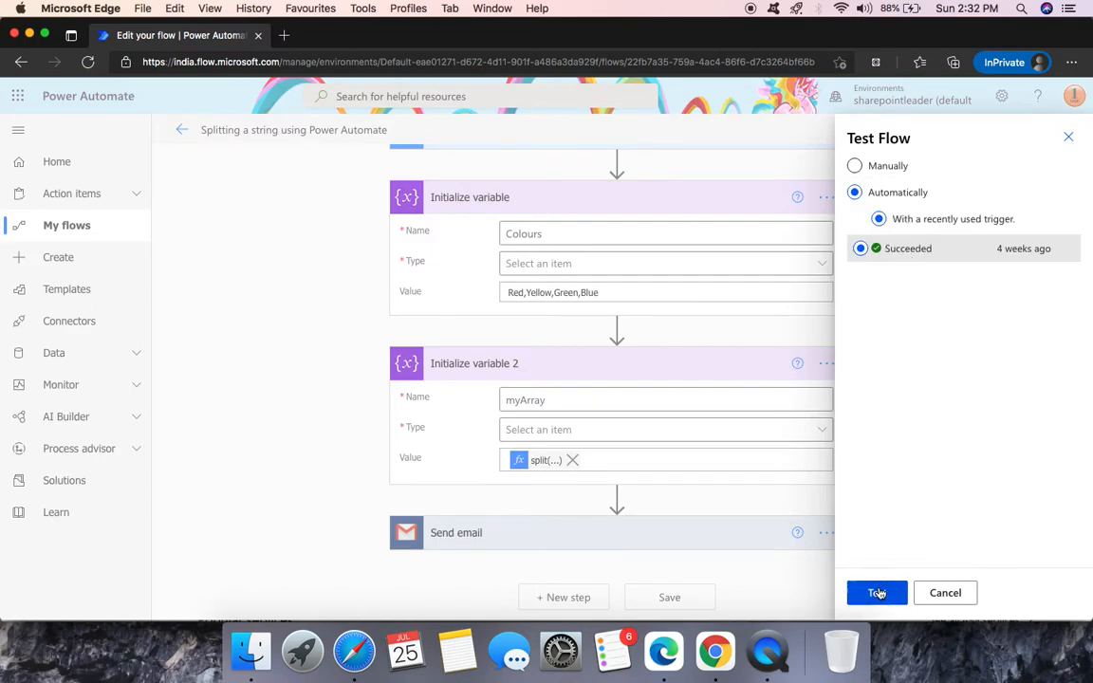
pyautogui.click(875, 593)
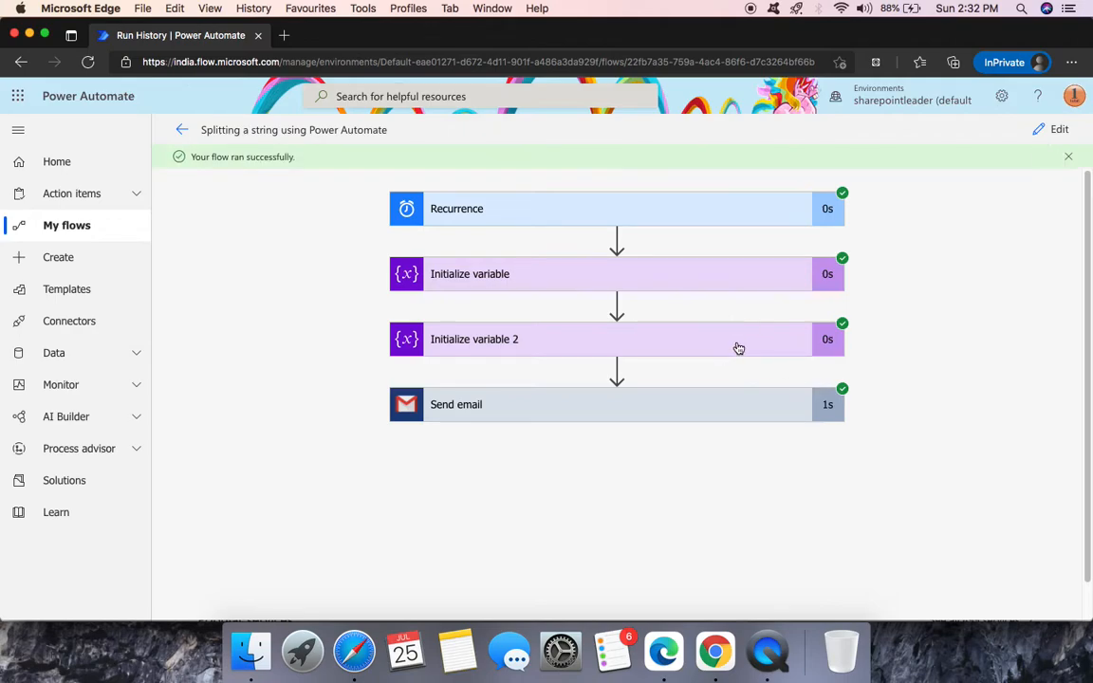
# - Inspect the run inputs of Initialize variable 2 and the Colours variable to confirm myArray holds Red, Yellow, Green, Blue
pyautogui.click(737, 347)
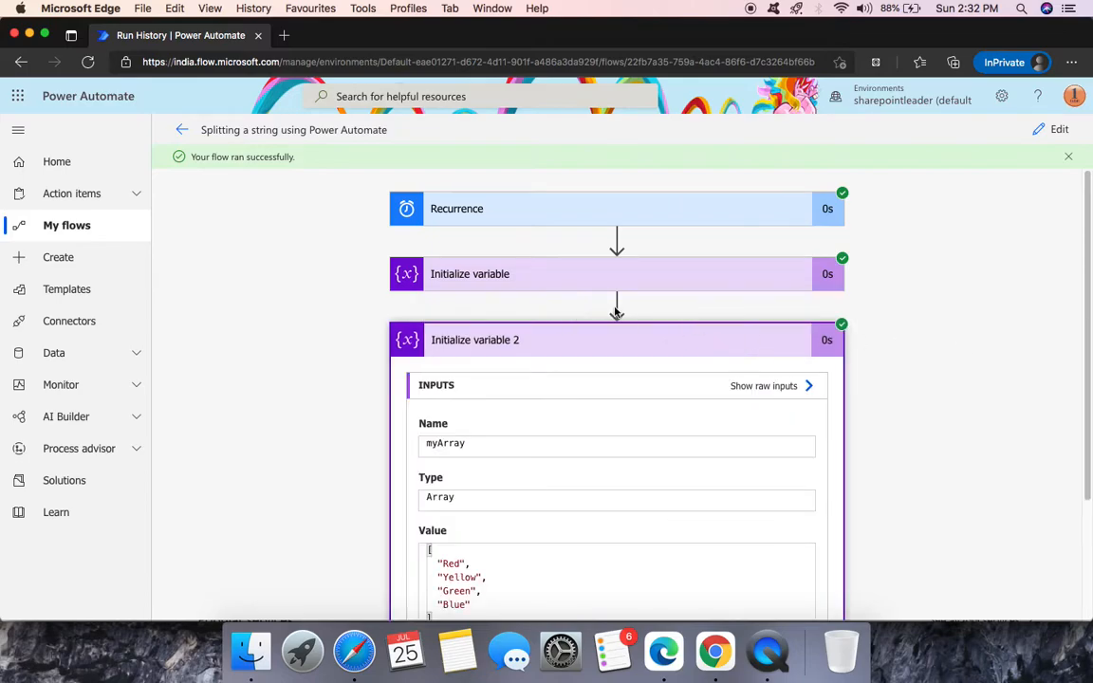
pyautogui.scroll(-3, 883, 359)
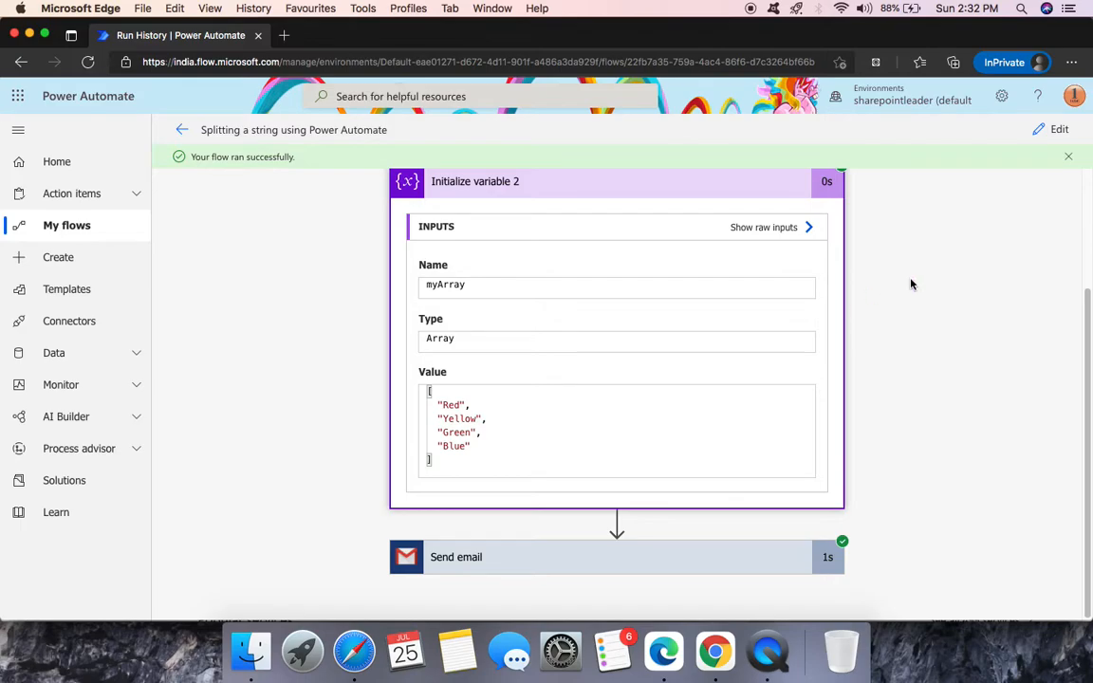
pyautogui.scroll(3, 913, 295)
pyautogui.click(683, 250)
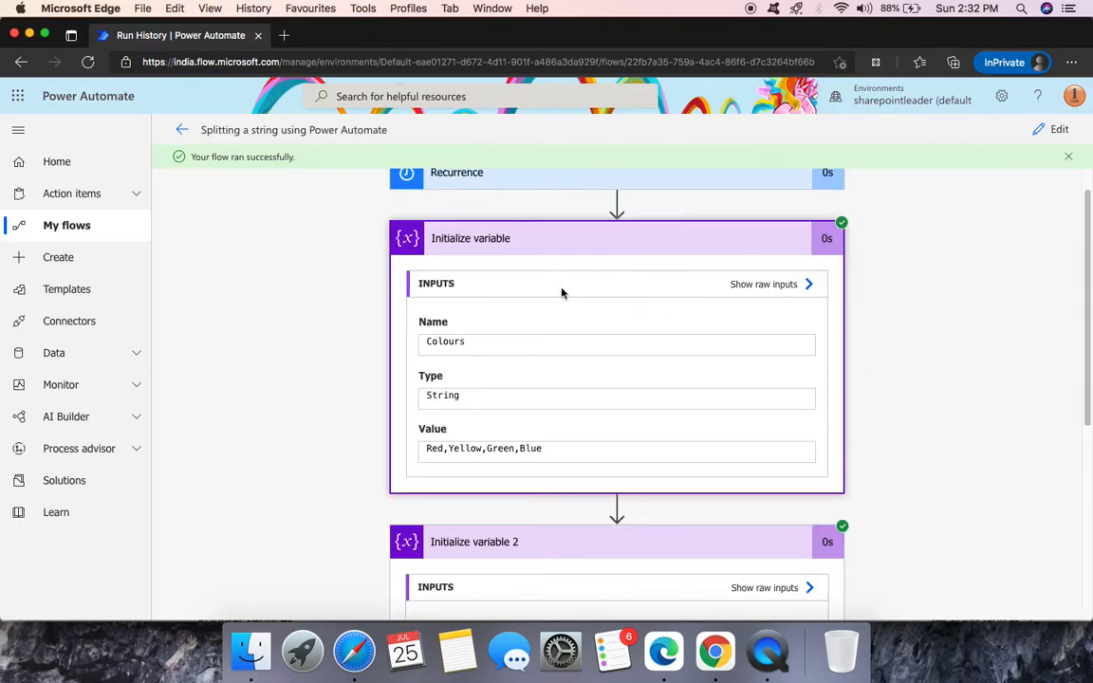
pyautogui.scroll(-7, 863, 304)
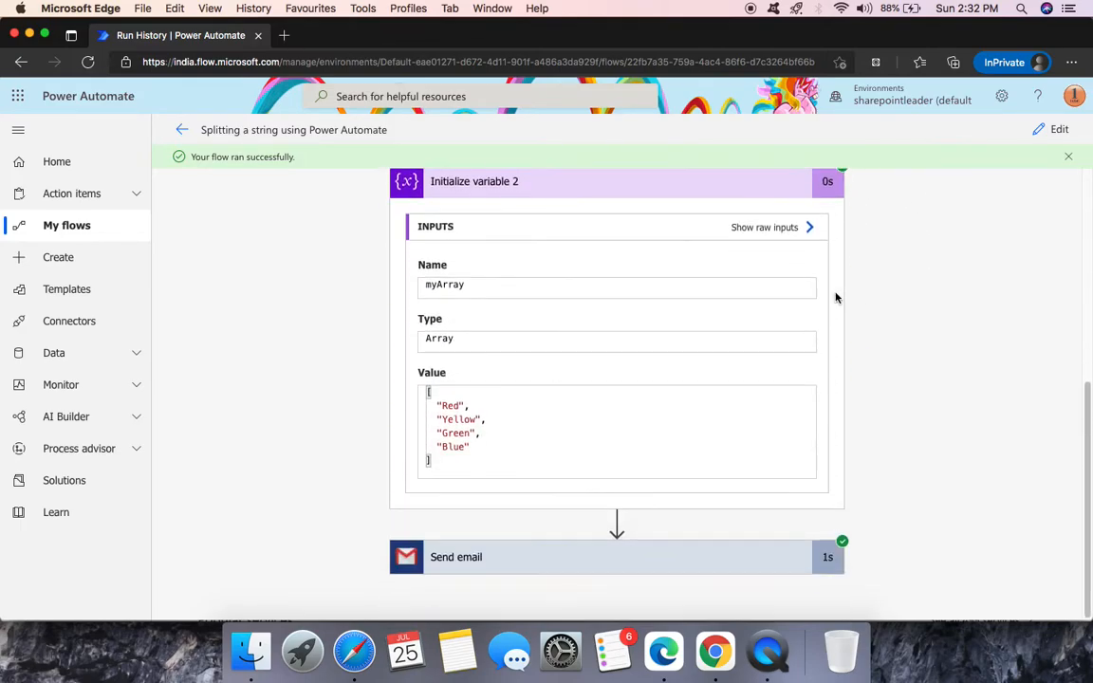
# - Back in edit mode, bring up the insert options between Initialize variable 2 and Send email
pyautogui.click(1058, 129)
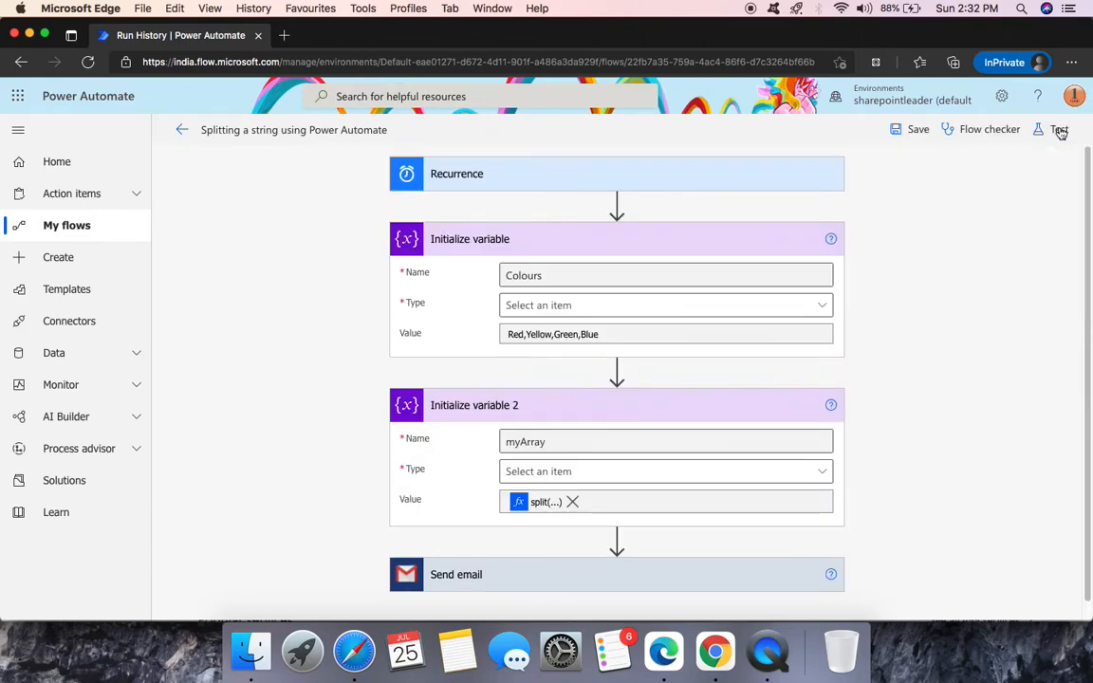
pyautogui.scroll(-1, 679, 288)
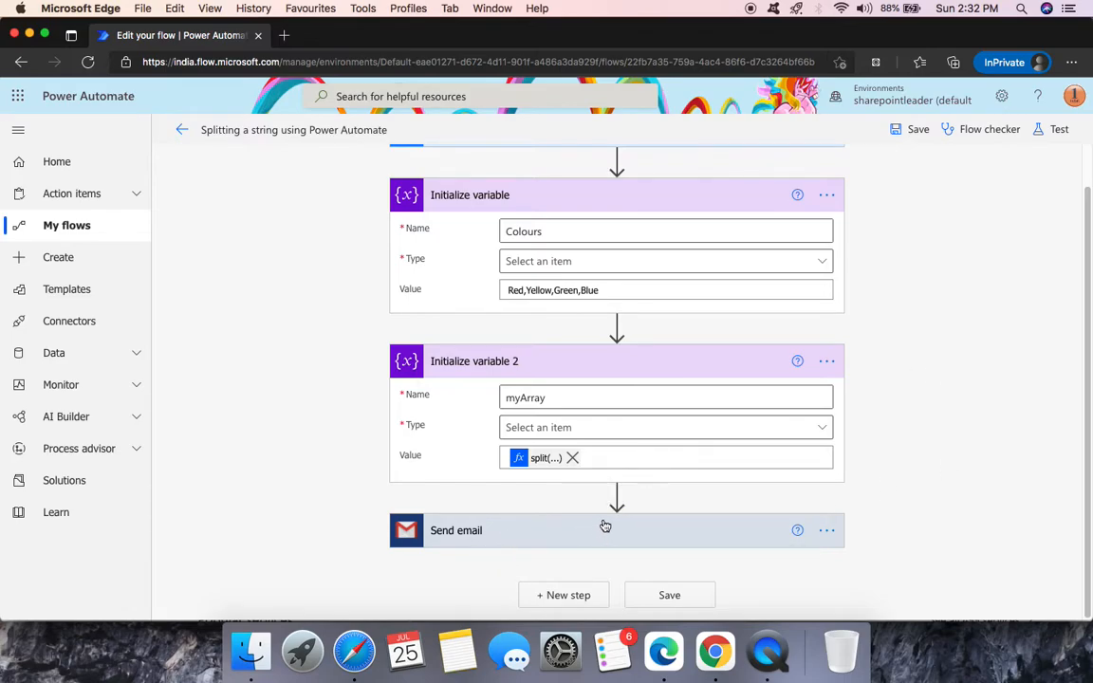
pyautogui.click(616, 495)
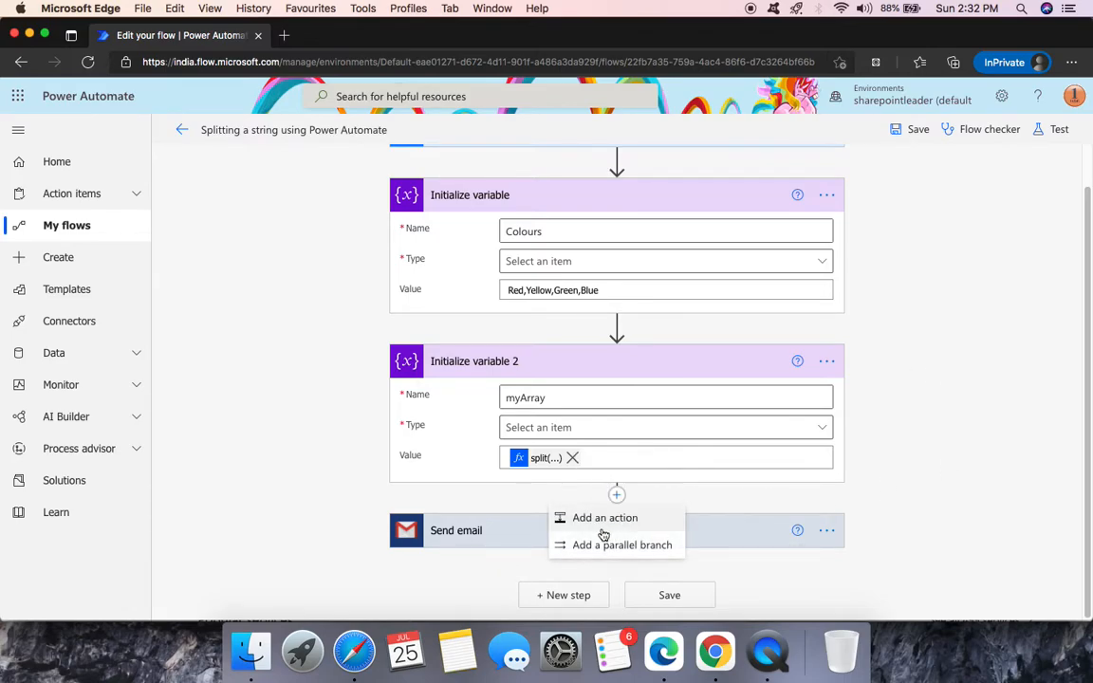
pyautogui.click(615, 520)
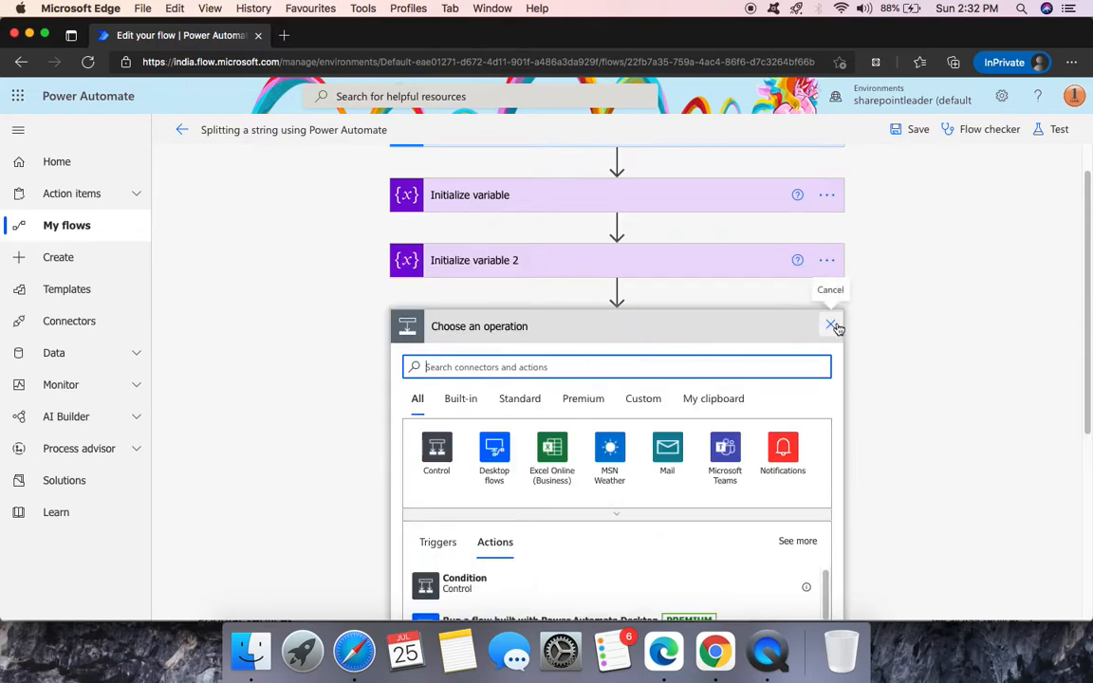
pyautogui.click(834, 327)
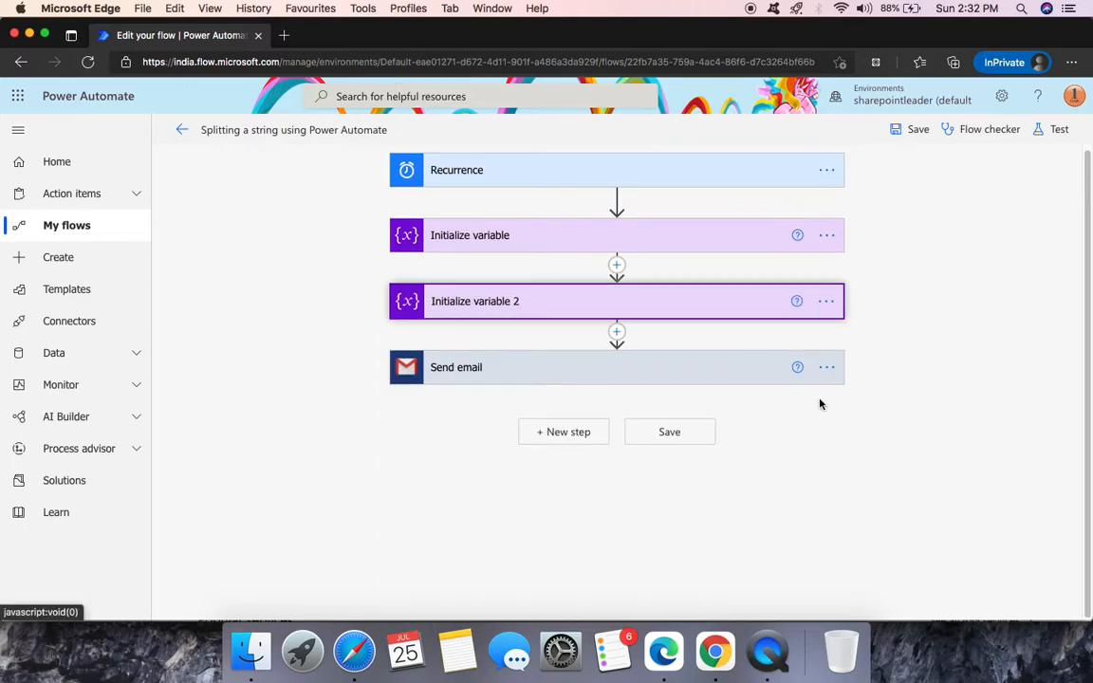
pyautogui.click(617, 332)
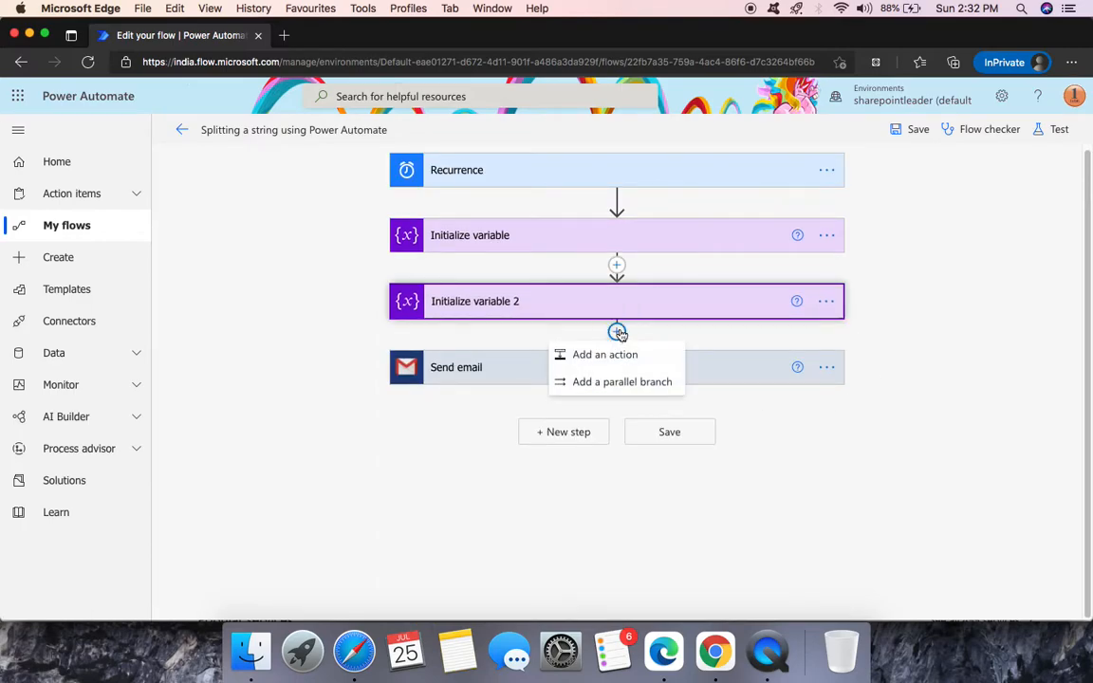
# - Add a parallel branch beside Send email containing the Gmail Send email (V2) action
pyautogui.click(649, 385)
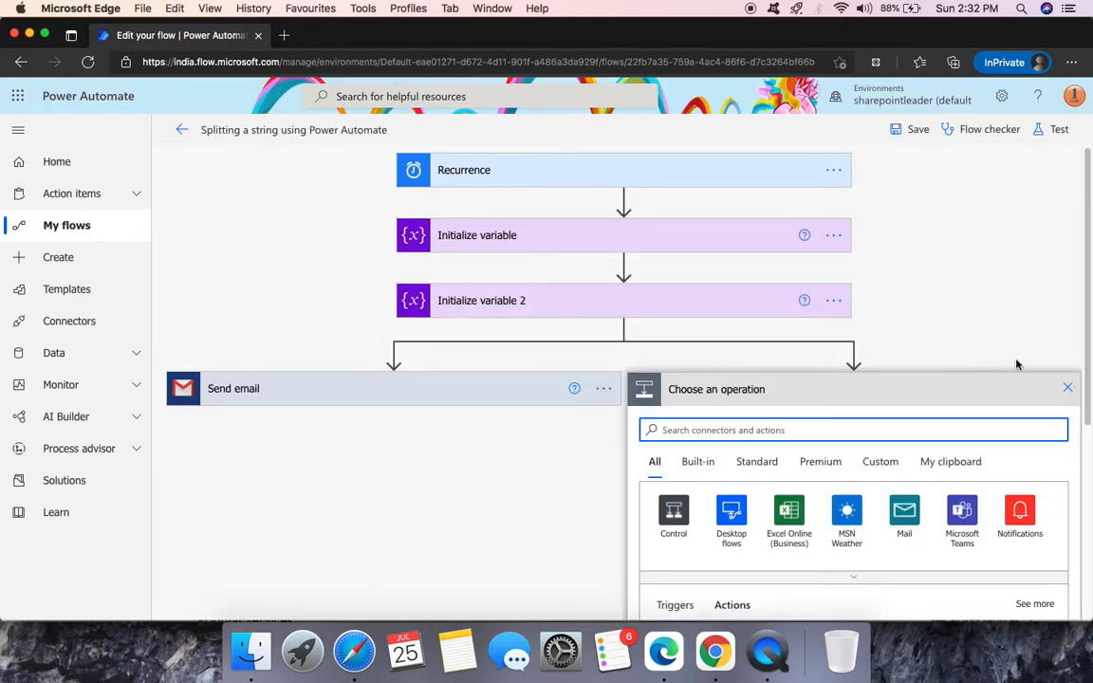
pyautogui.scroll(-3, 935, 334)
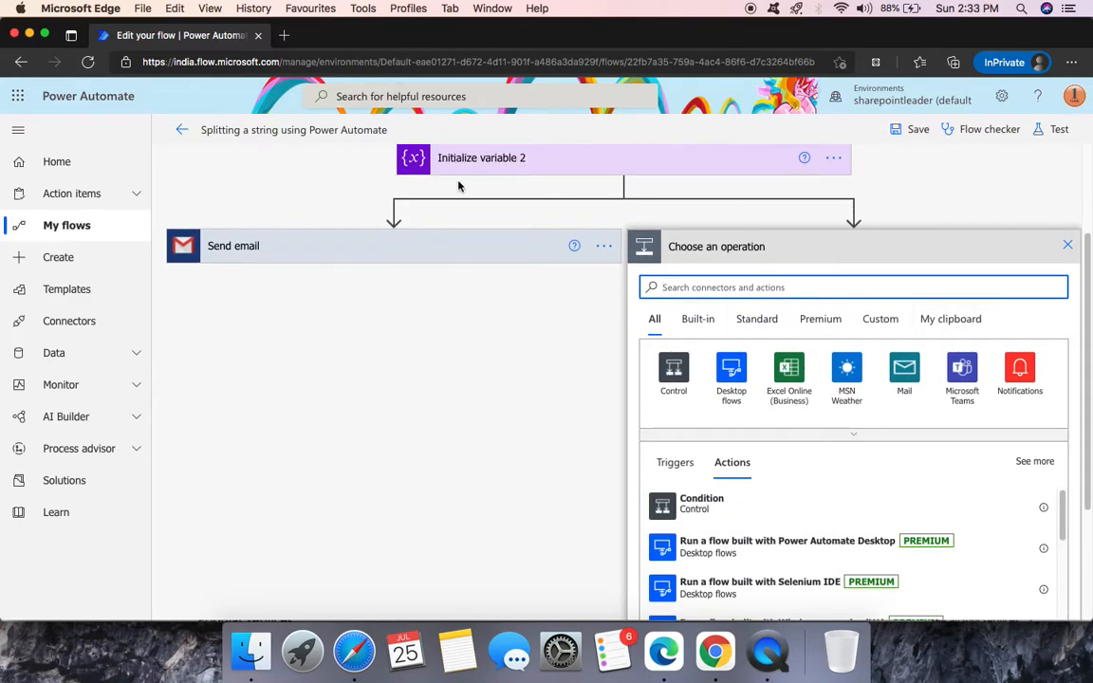
pyautogui.scroll(3, 474, 228)
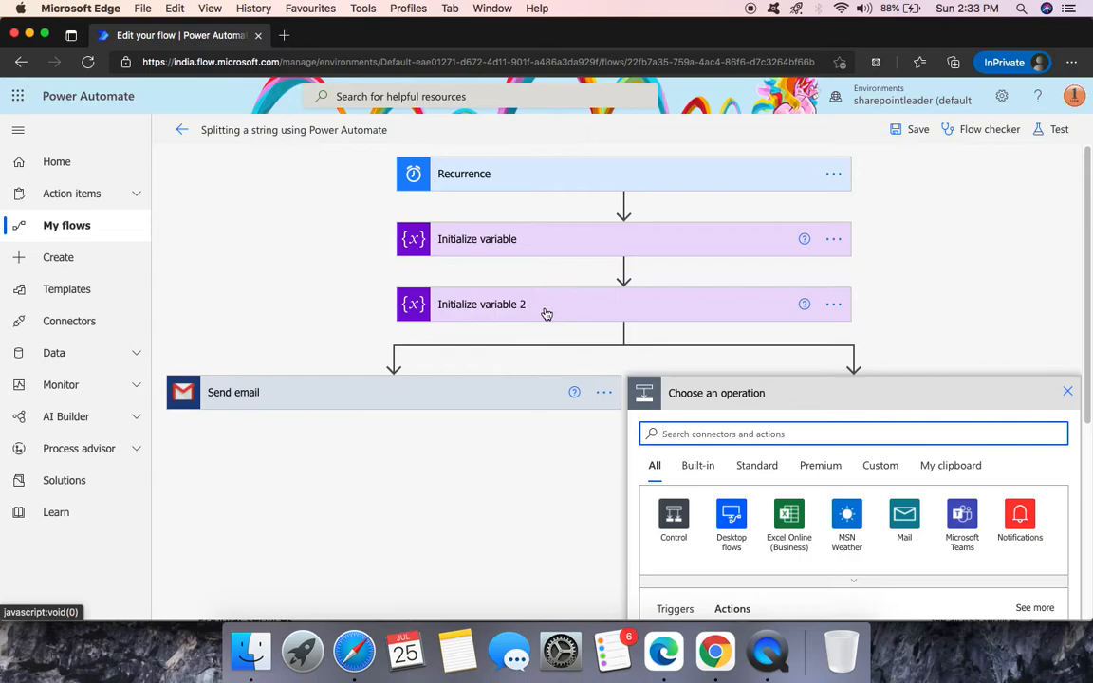
pyautogui.write('s')
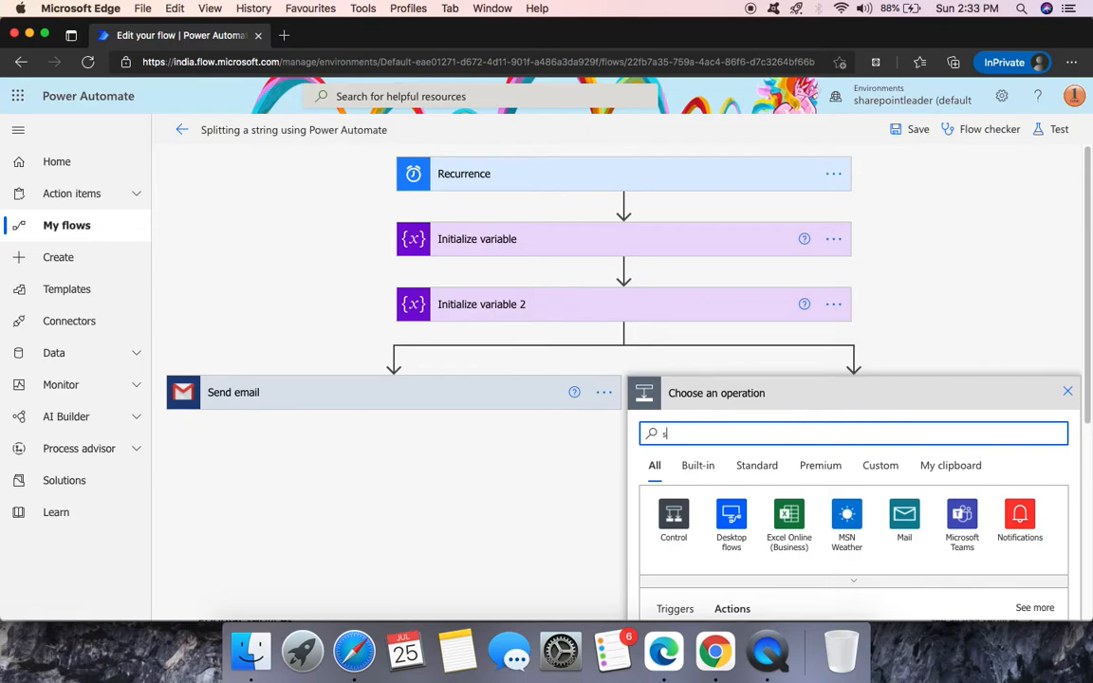
pyautogui.write('end an')
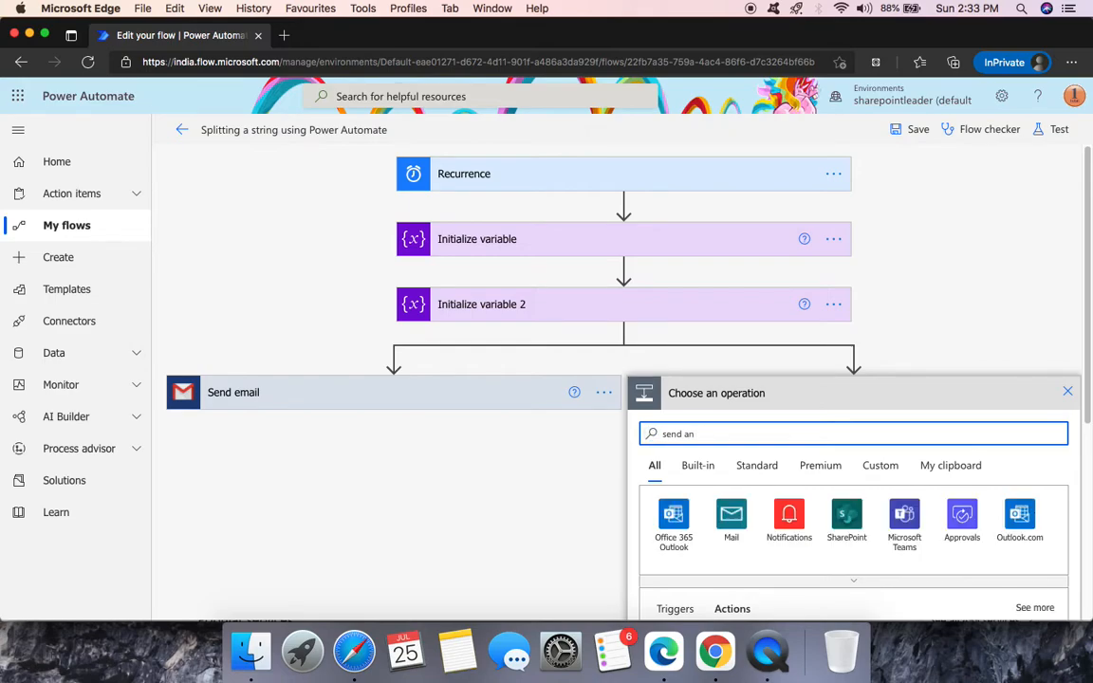
pyautogui.press('BackSpace')
pyautogui.press('BackSpace')
pyautogui.press('BackSpace')
pyautogui.press('BackSpace')
pyautogui.write('gmail')
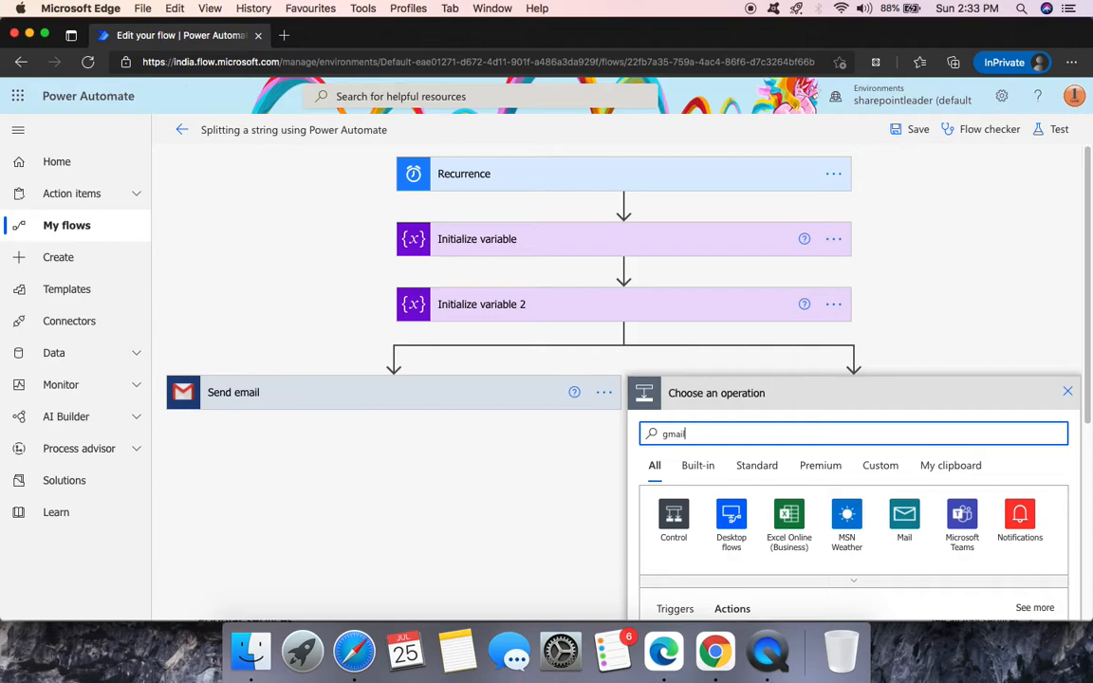
pyautogui.click(731, 514)
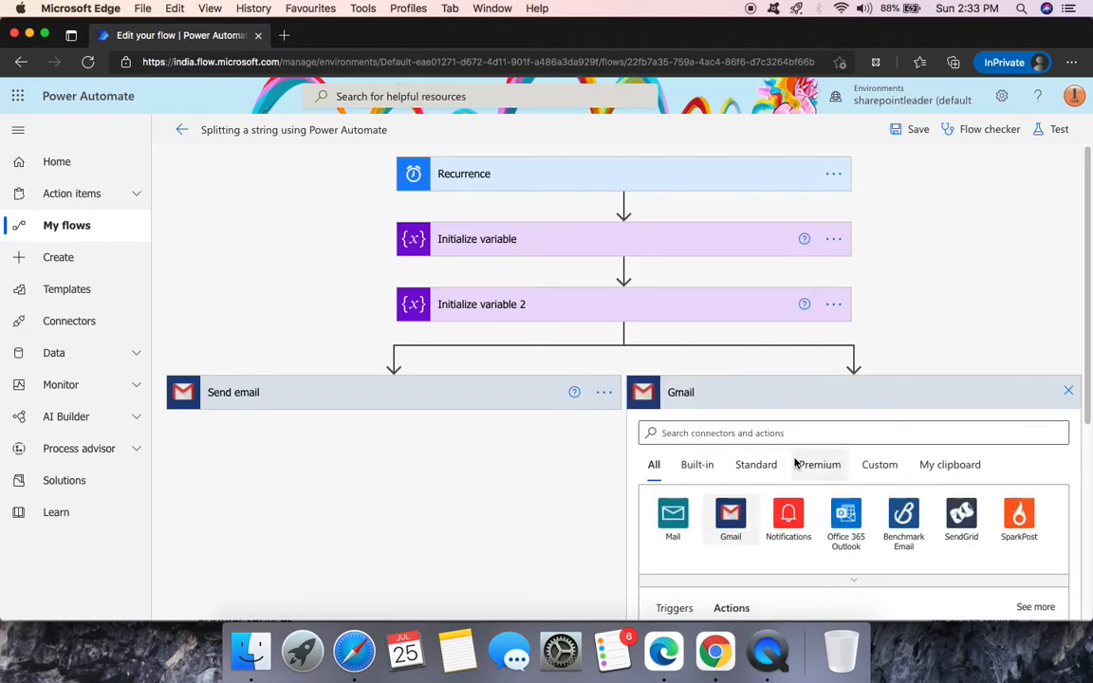
pyautogui.click(776, 552)
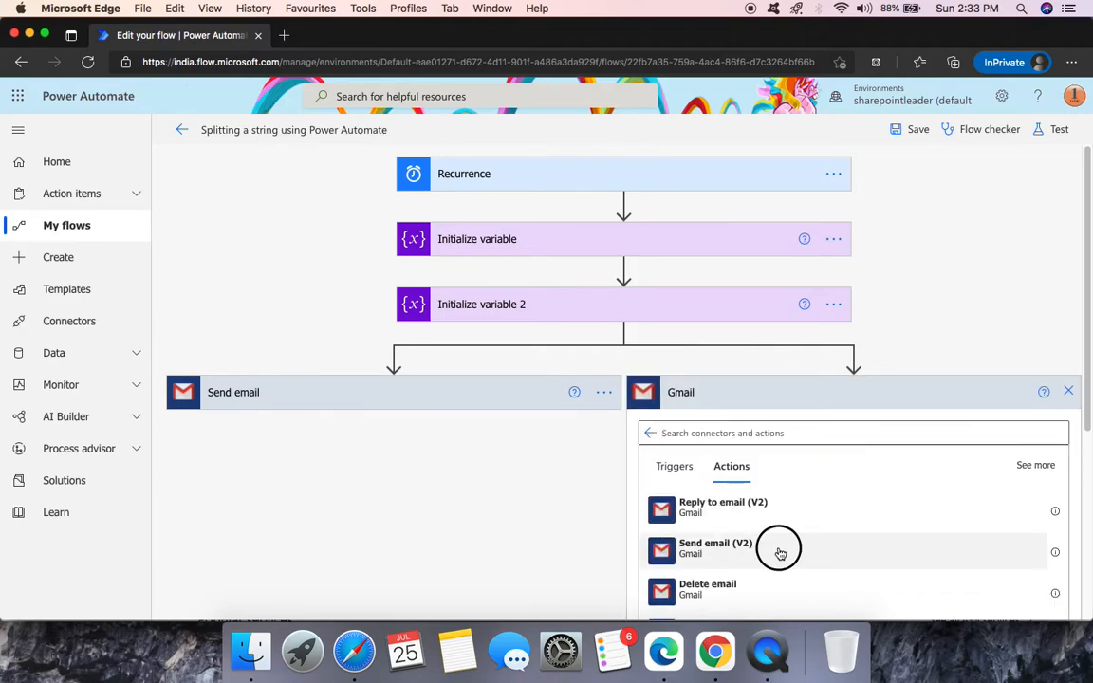
# - Set the Send email (V2) recipient to the same contact used by the first Send email step
pyautogui.click(819, 429)
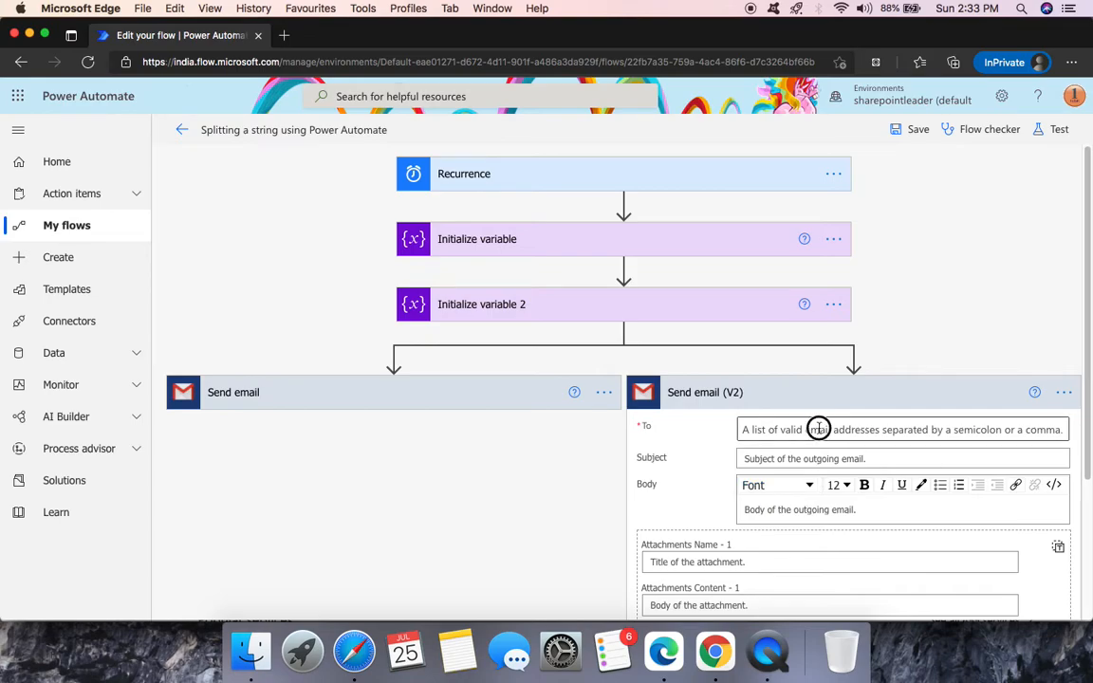
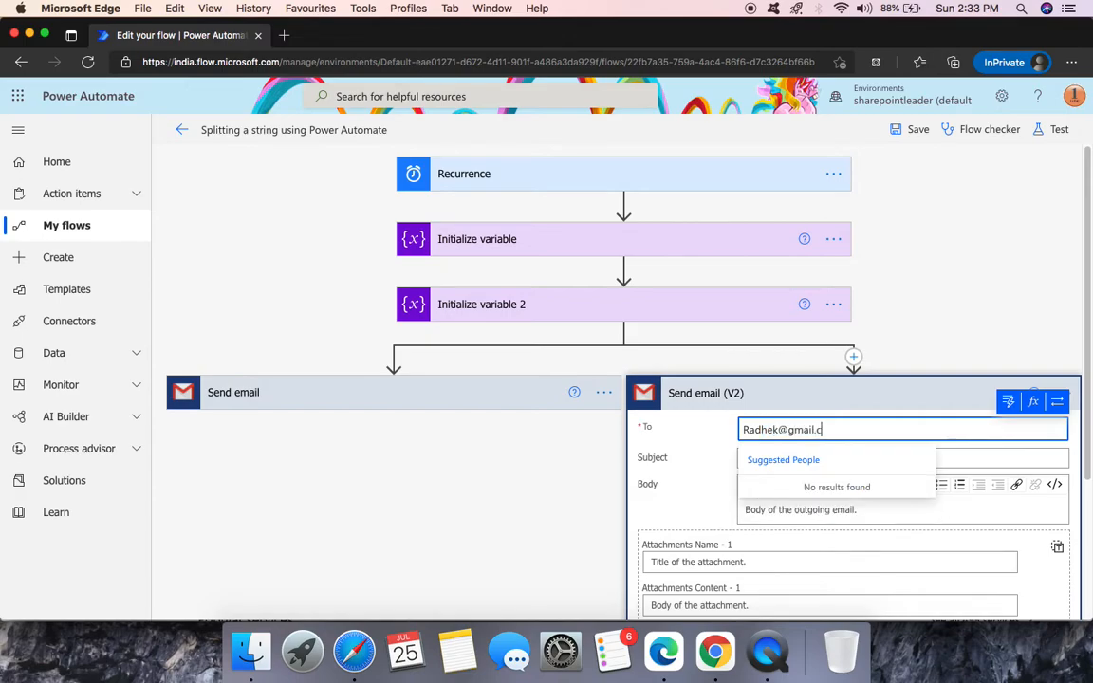
pyautogui.click(970, 300)
pyautogui.click(395, 403)
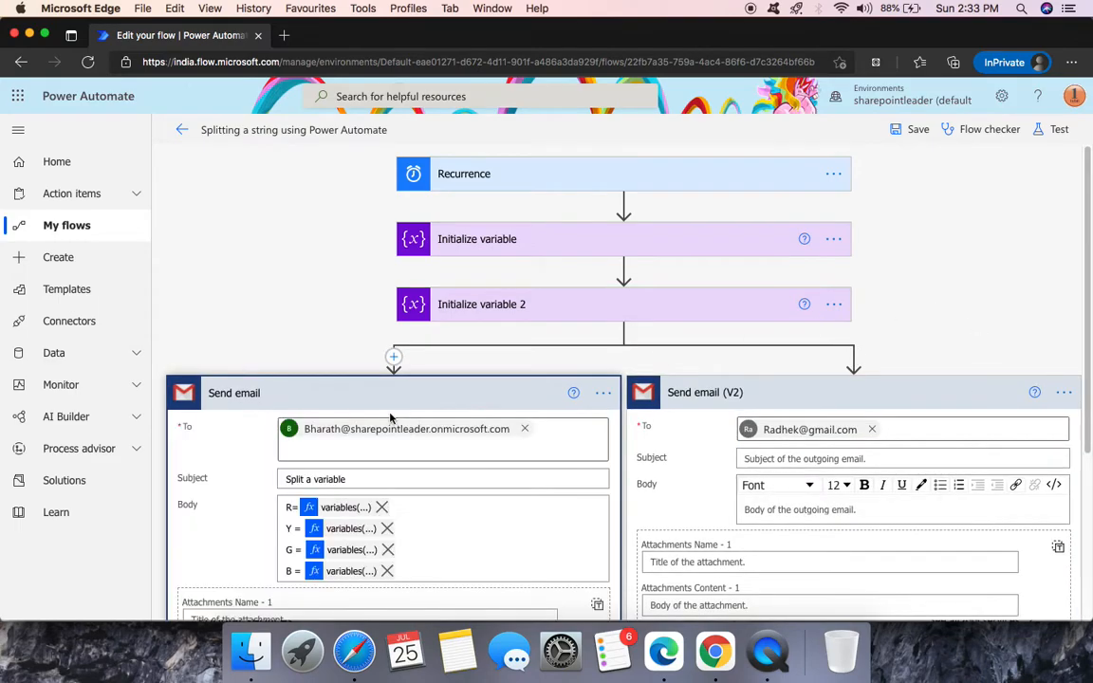
pyautogui.click(871, 429)
pyautogui.write('bharath')
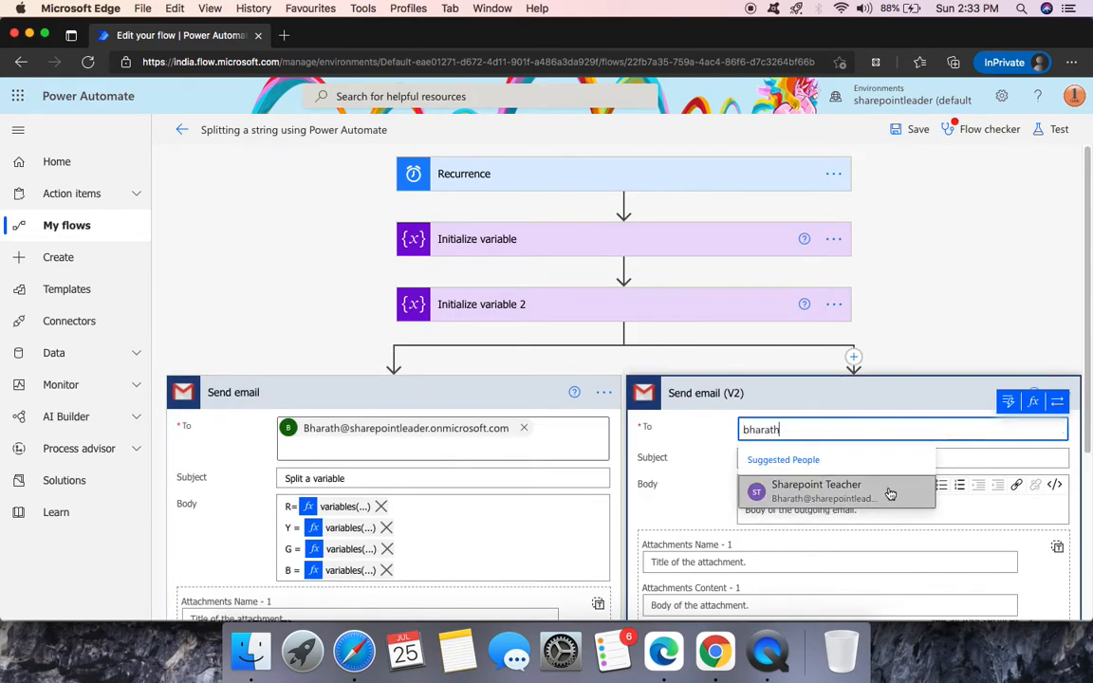
pyautogui.click(884, 491)
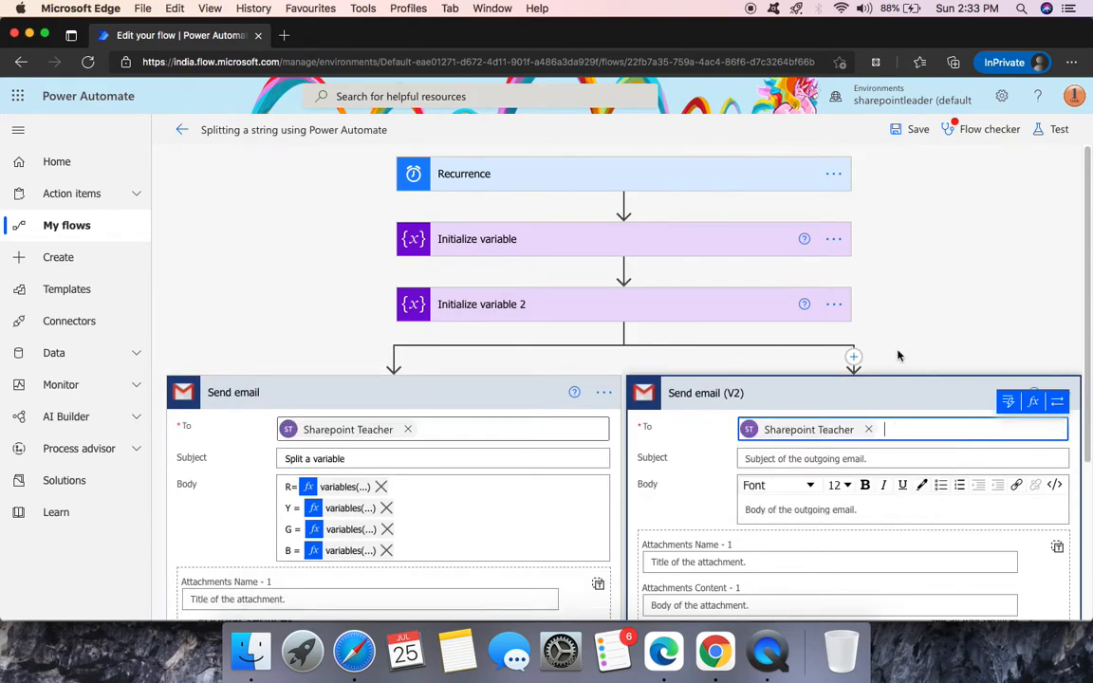
# - Fill subject and body with 'Errror occured in Initialize a variable 2 - step'
pyautogui.click(774, 460)
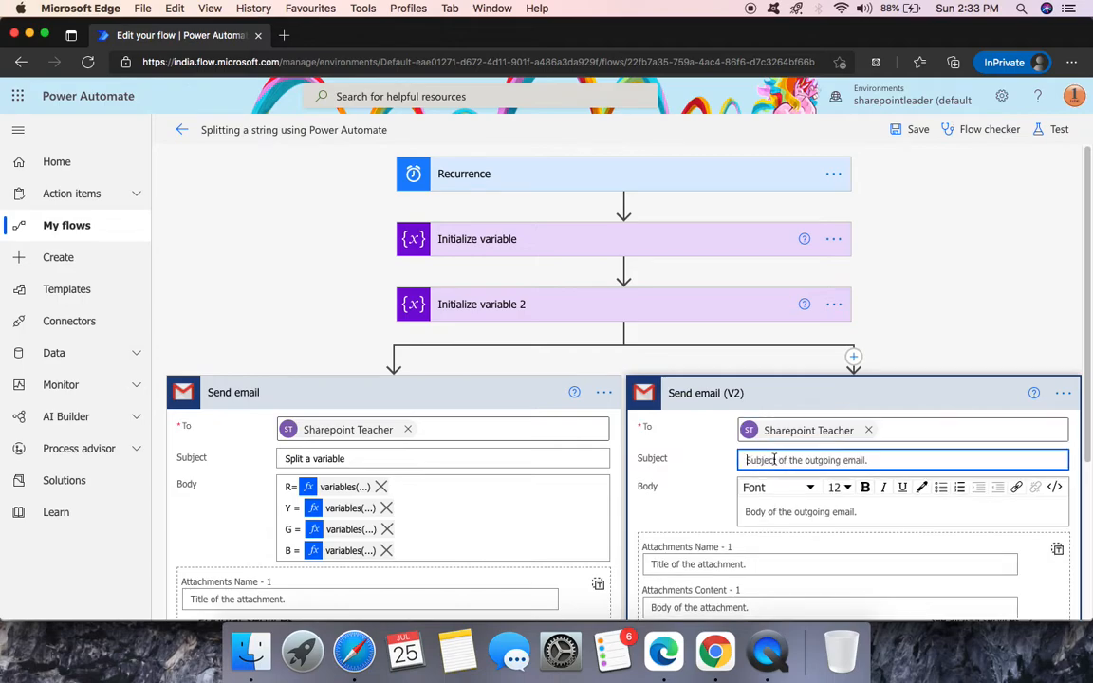
pyautogui.write('Er')
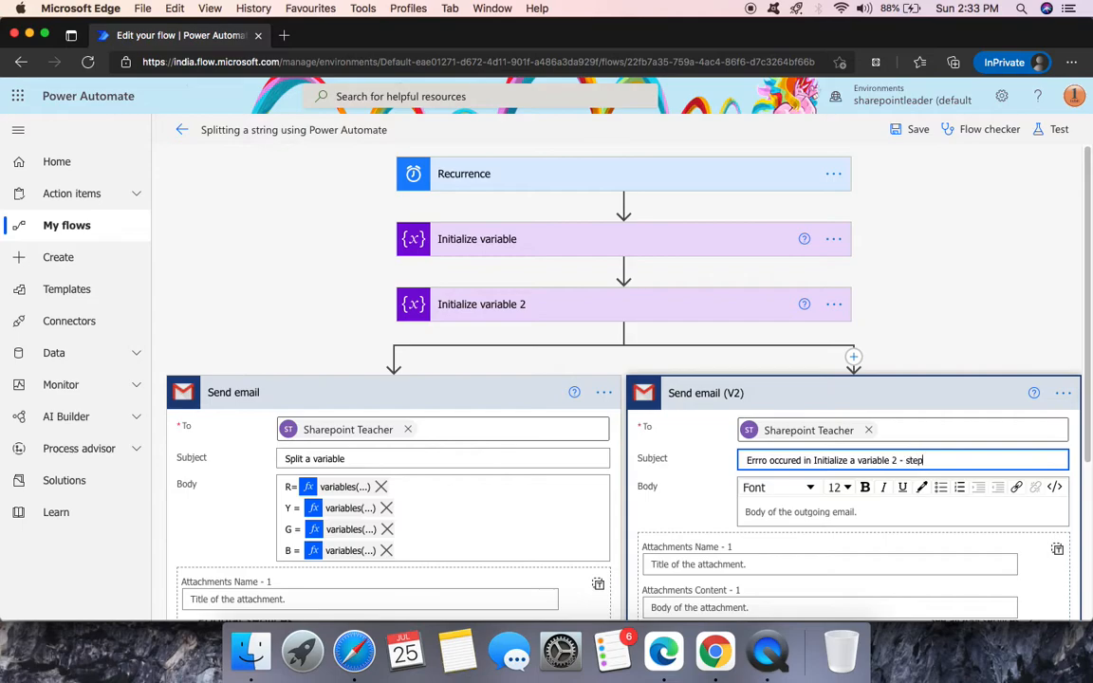
pyautogui.scroll(-1, 817, 459)
pyautogui.click(935, 457)
pyautogui.moveTo(935, 457); pyautogui.dragTo(737, 459)
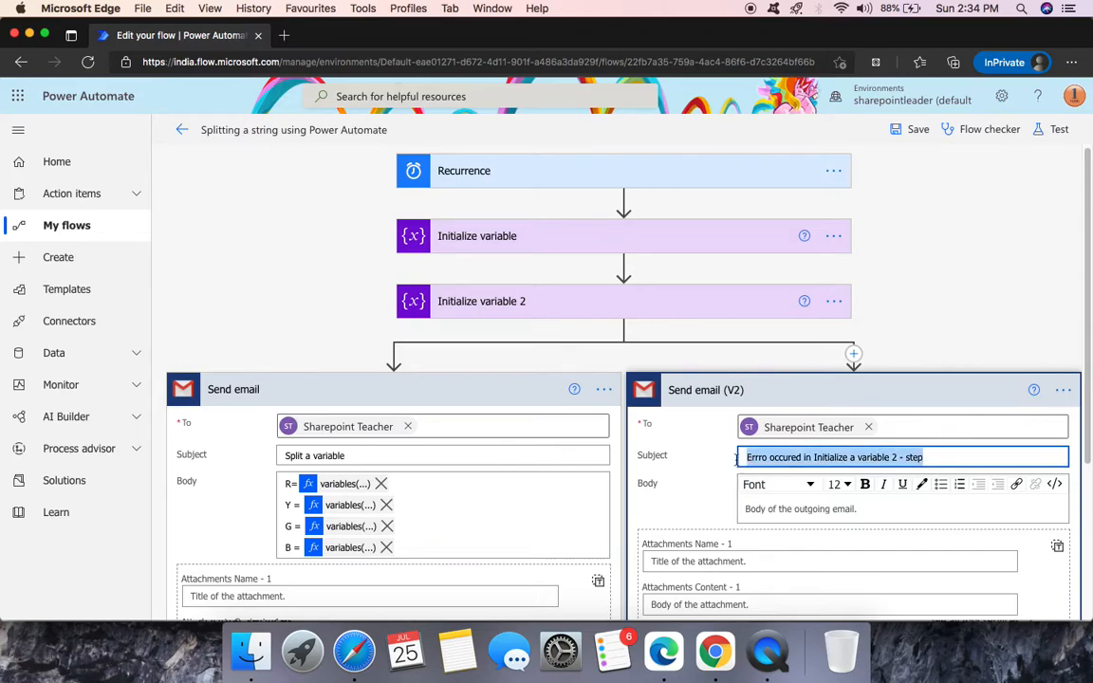
pyautogui.press('super+c')
pyautogui.click(781, 508)
pyautogui.press('super+v')
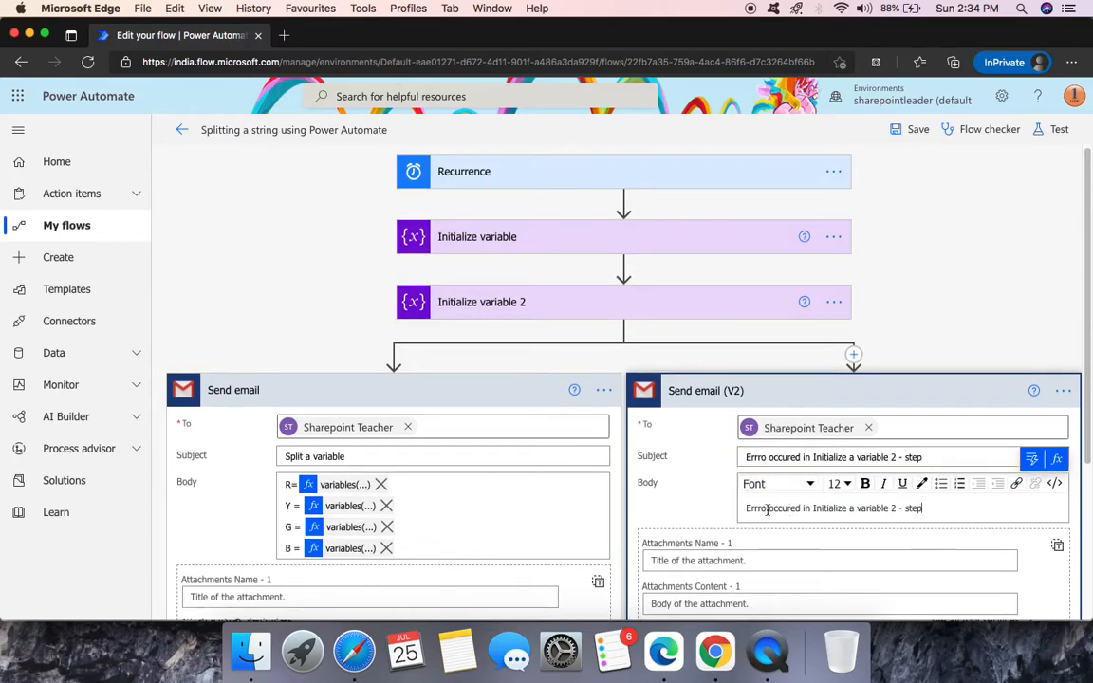
pyautogui.click(768, 508)
pyautogui.write('r')
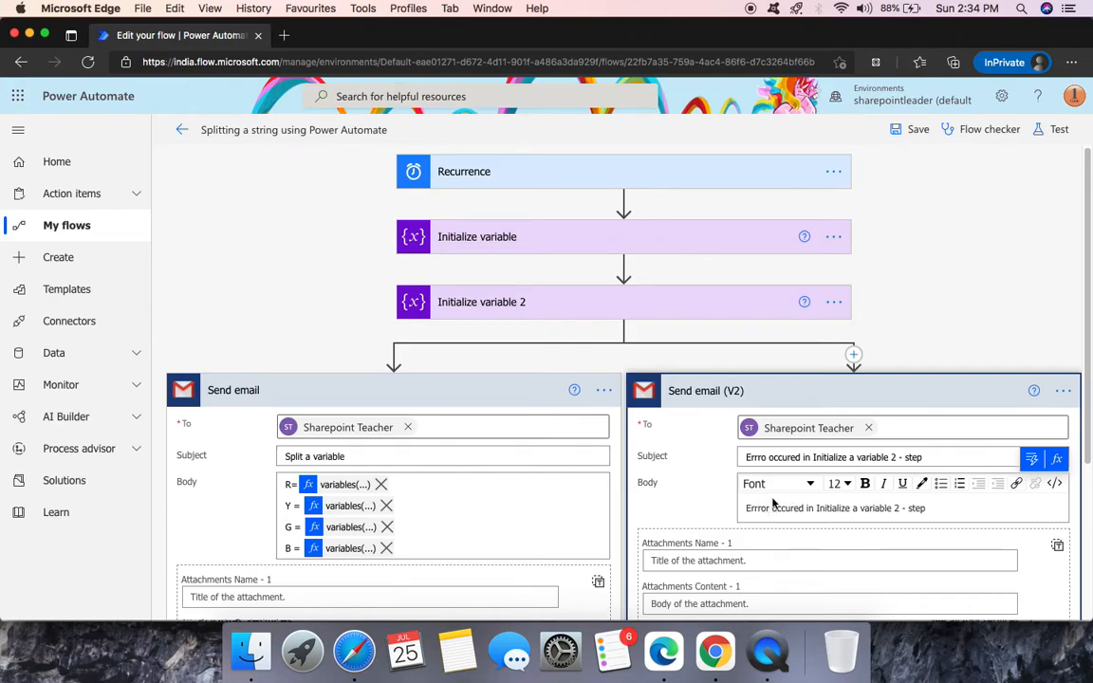
pyautogui.click(767, 459)
pyautogui.write('ror')
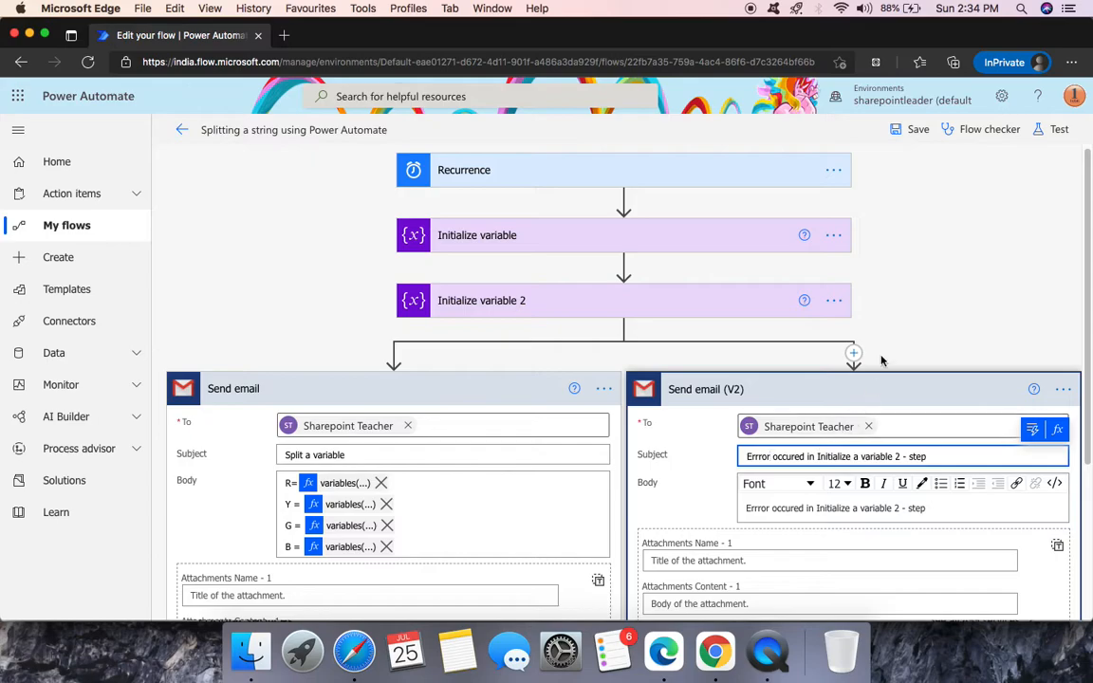
pyautogui.scroll(-3, 877, 365)
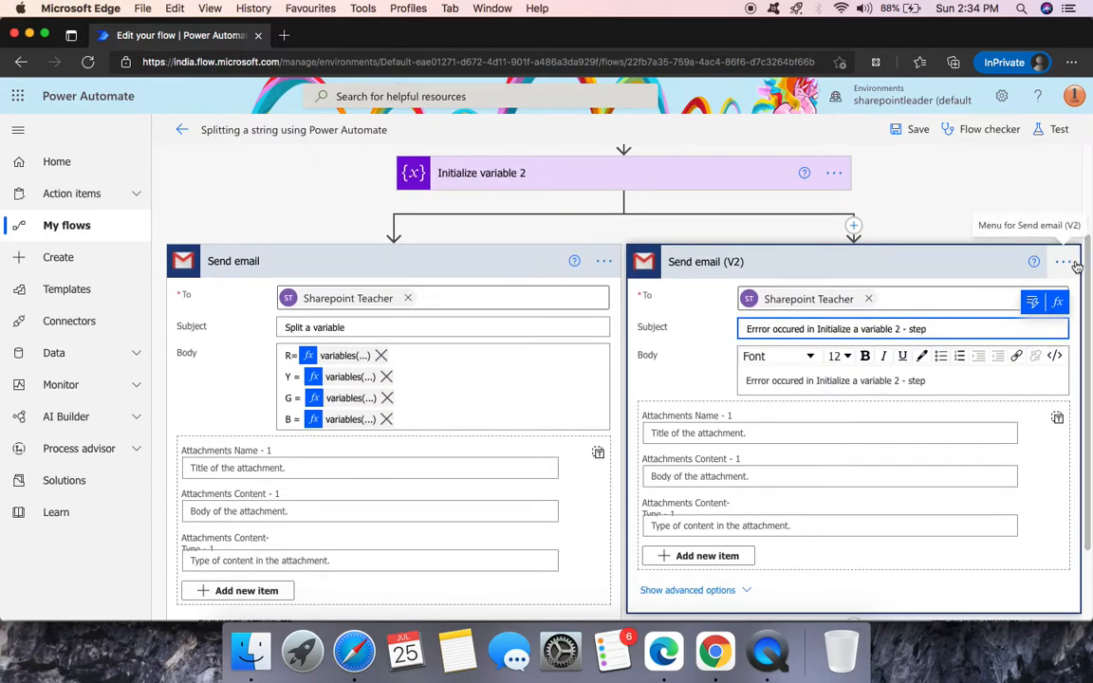
# - Compare the run-after settings of both email steps, discarding changes to the first Send email
pyautogui.click(1064, 262)
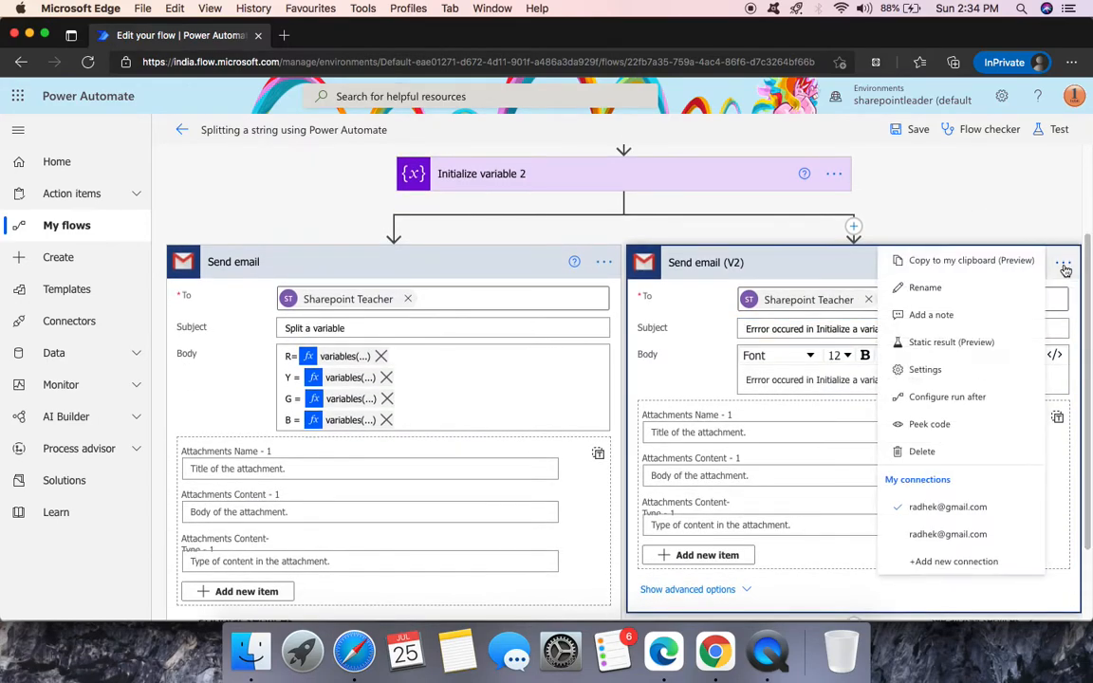
pyautogui.click(961, 403)
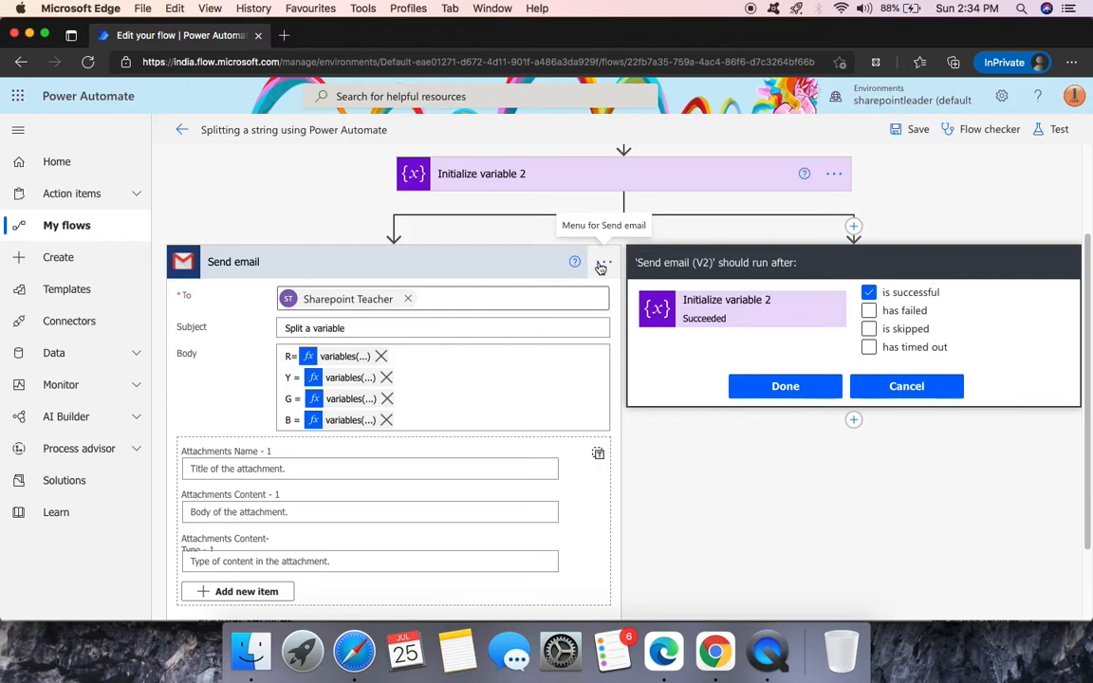
pyautogui.click(601, 265)
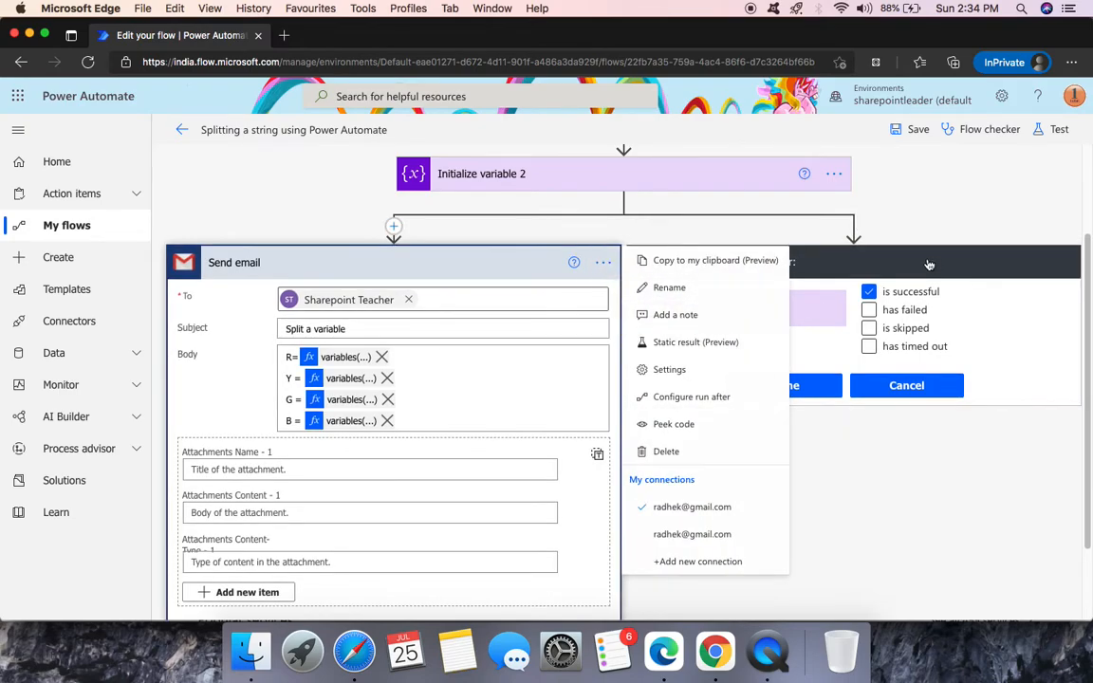
pyautogui.click(703, 398)
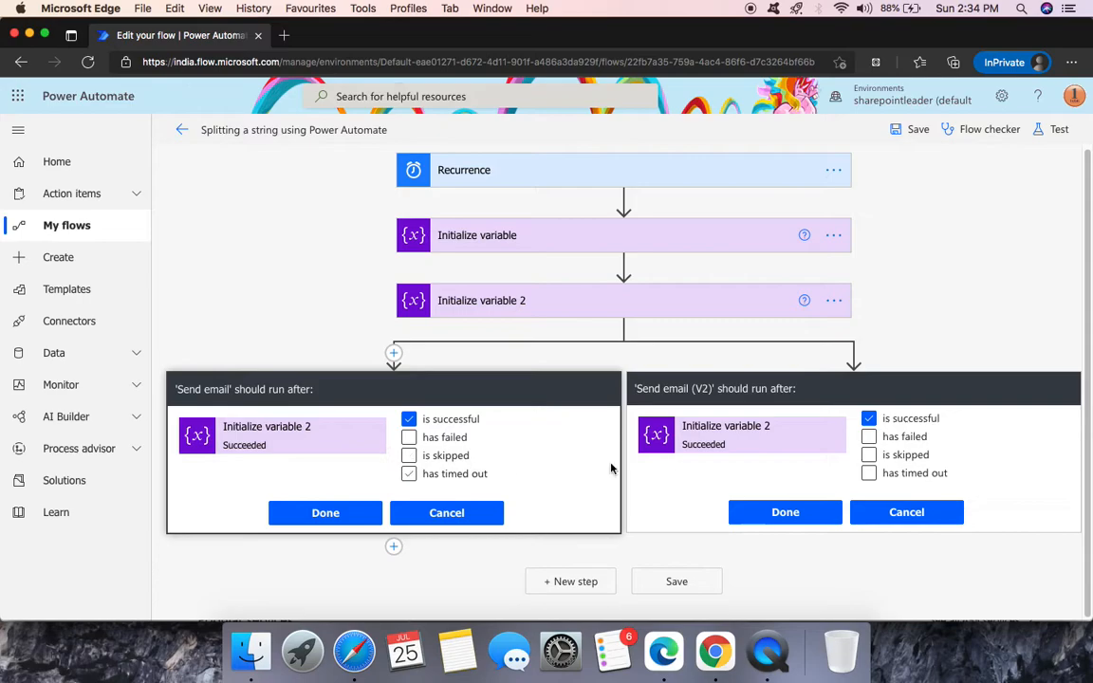
pyautogui.click(446, 513)
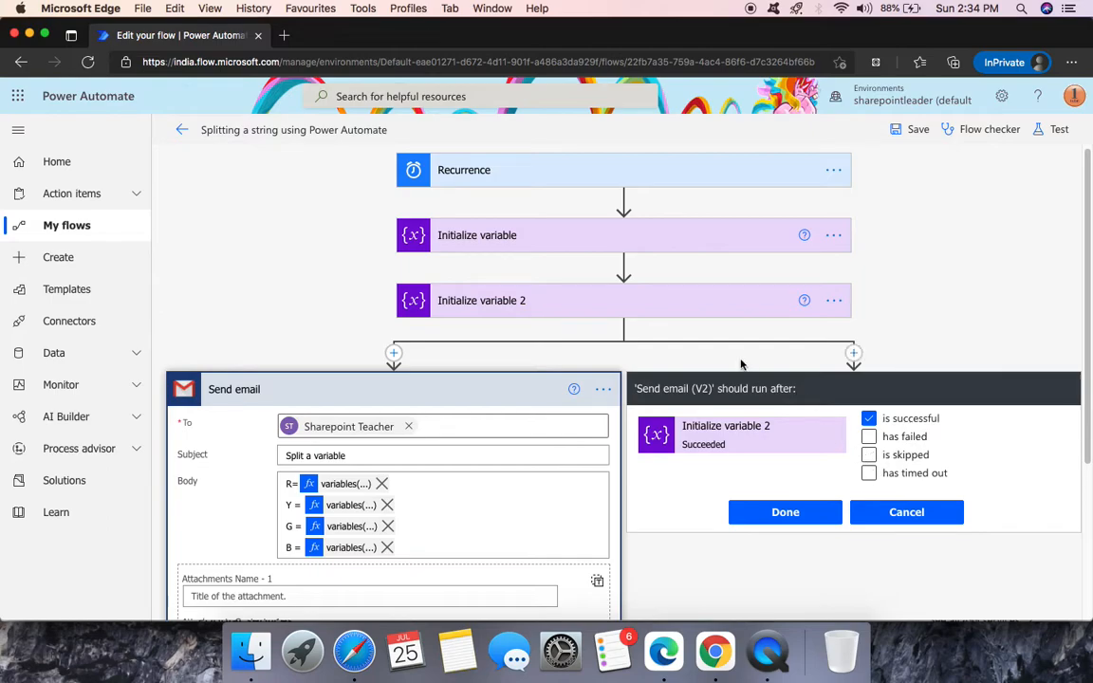
# - Make Send email (V2) run only when Initialize variable 2 has failed or is skipped
pyautogui.click(869, 419)
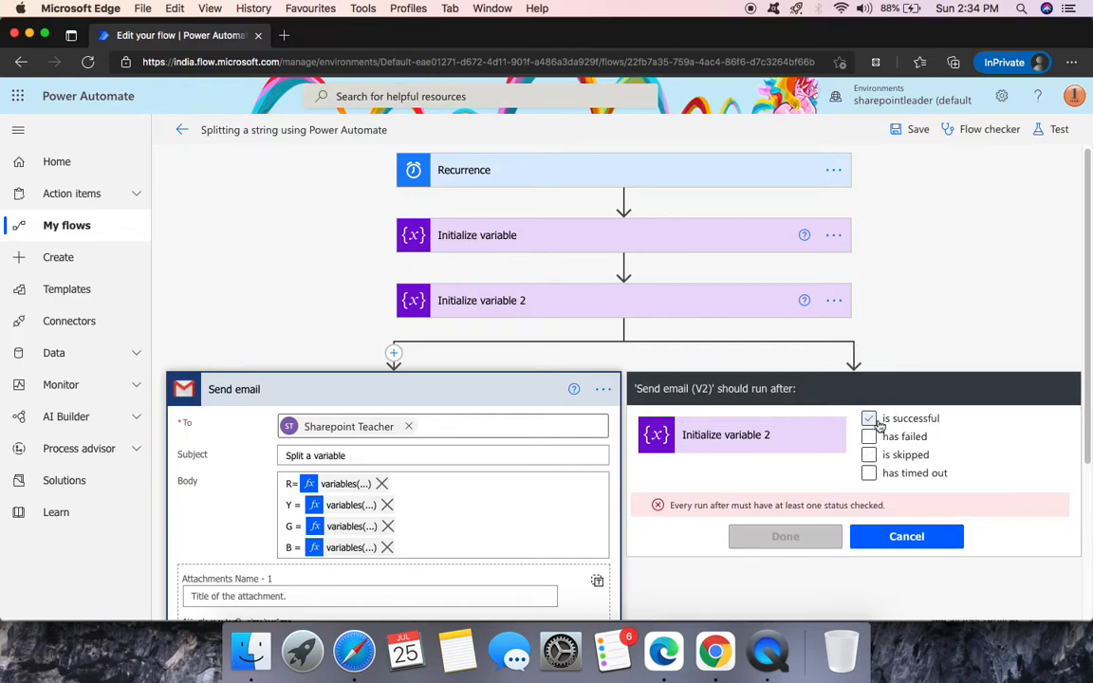
pyautogui.click(870, 457)
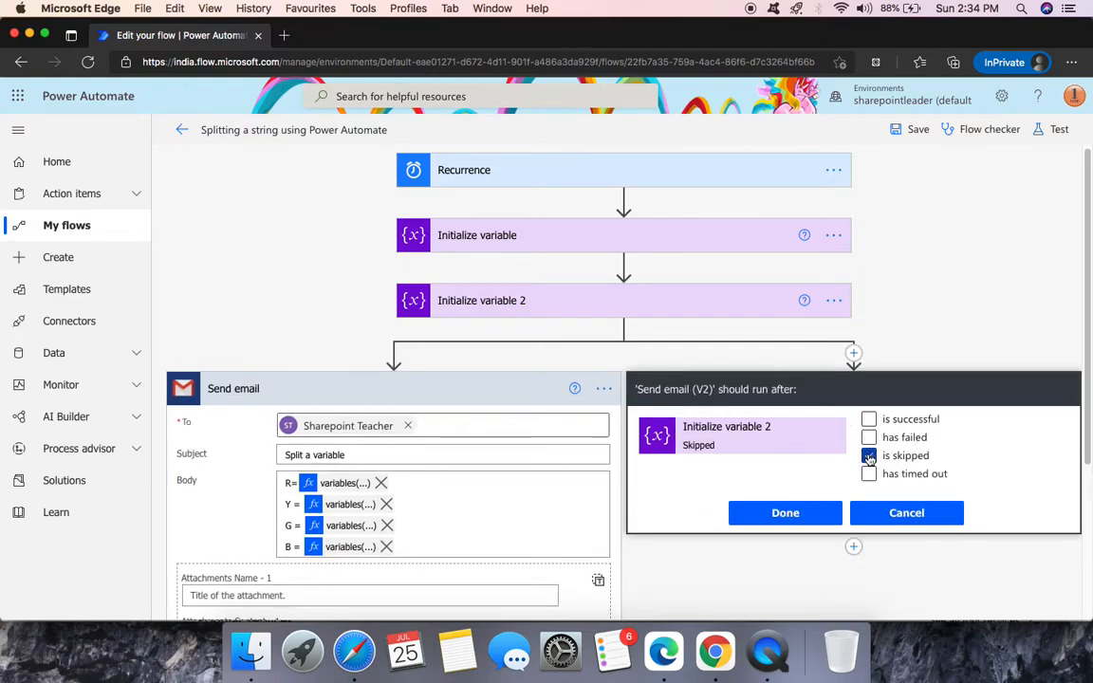
pyautogui.click(869, 439)
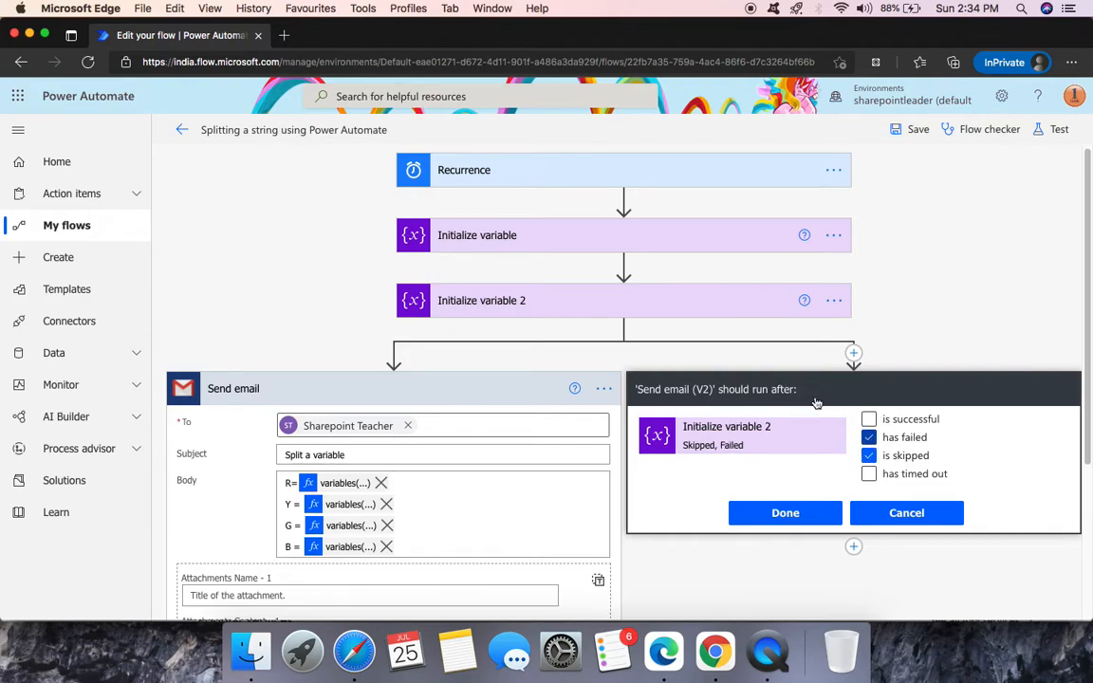
pyautogui.click(777, 514)
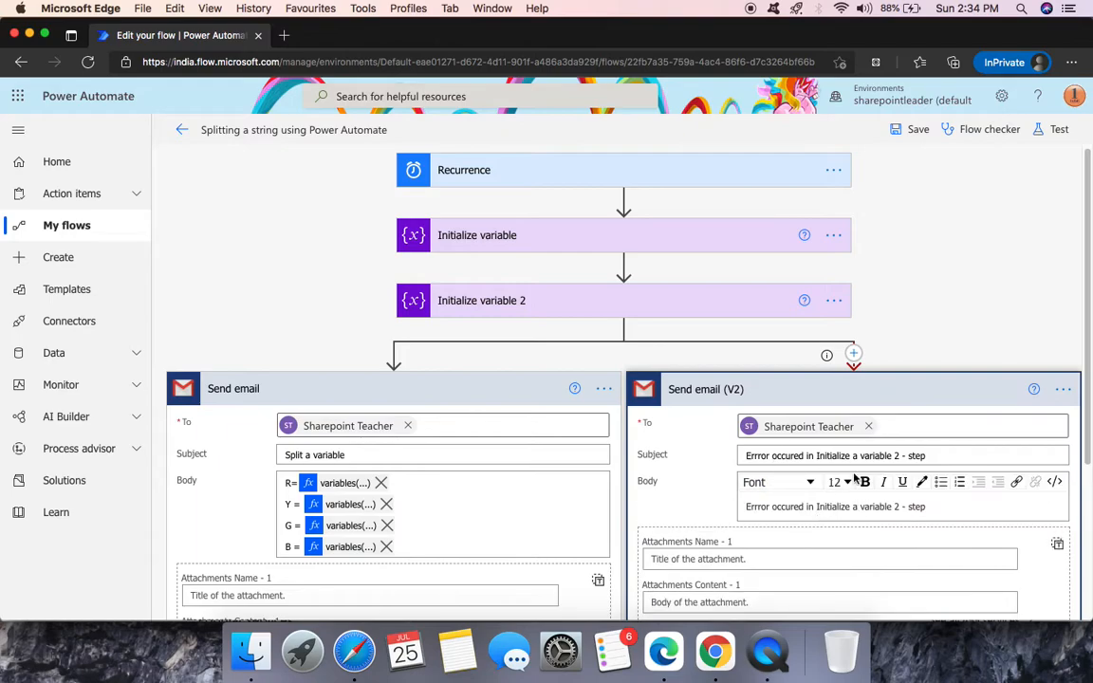
# - Replace the split expression in Initialize variable 2's Value with the plain text Orange
pyautogui.scroll(-2, 949, 284)
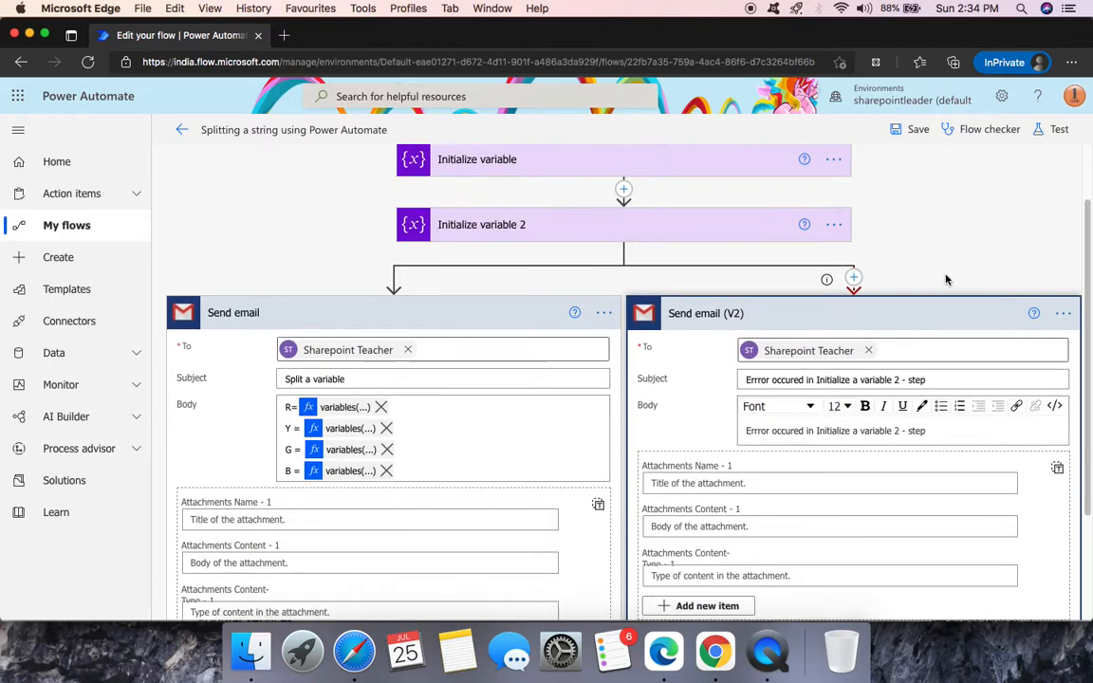
pyautogui.scroll(2, 781, 502)
pyautogui.click(632, 312)
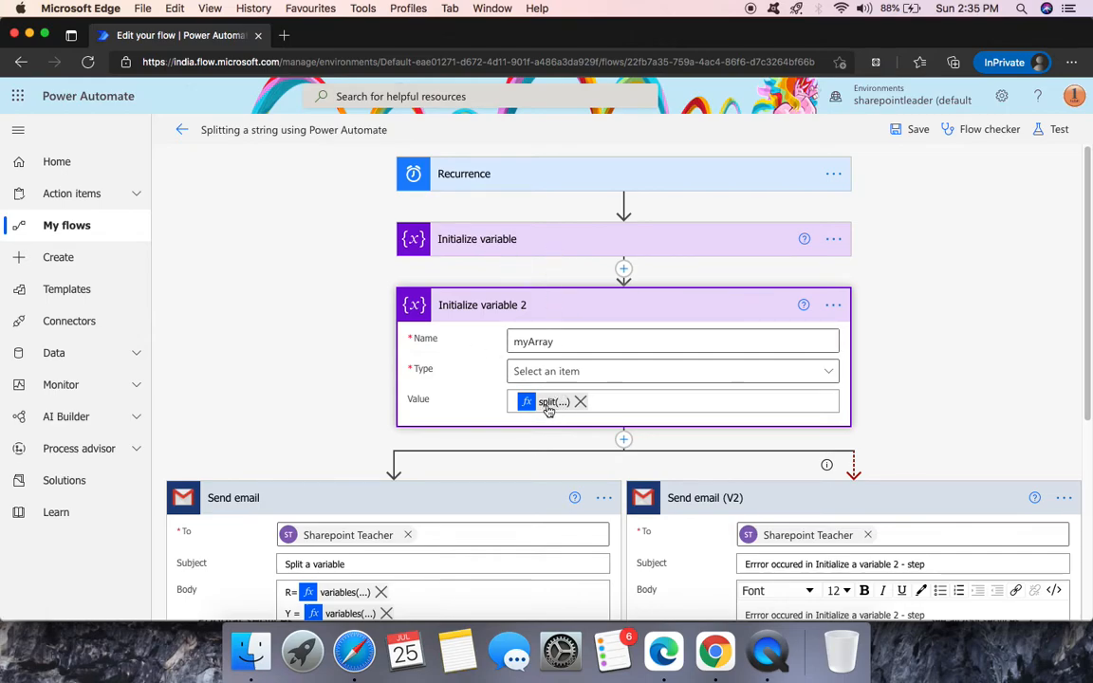
pyautogui.click(581, 402)
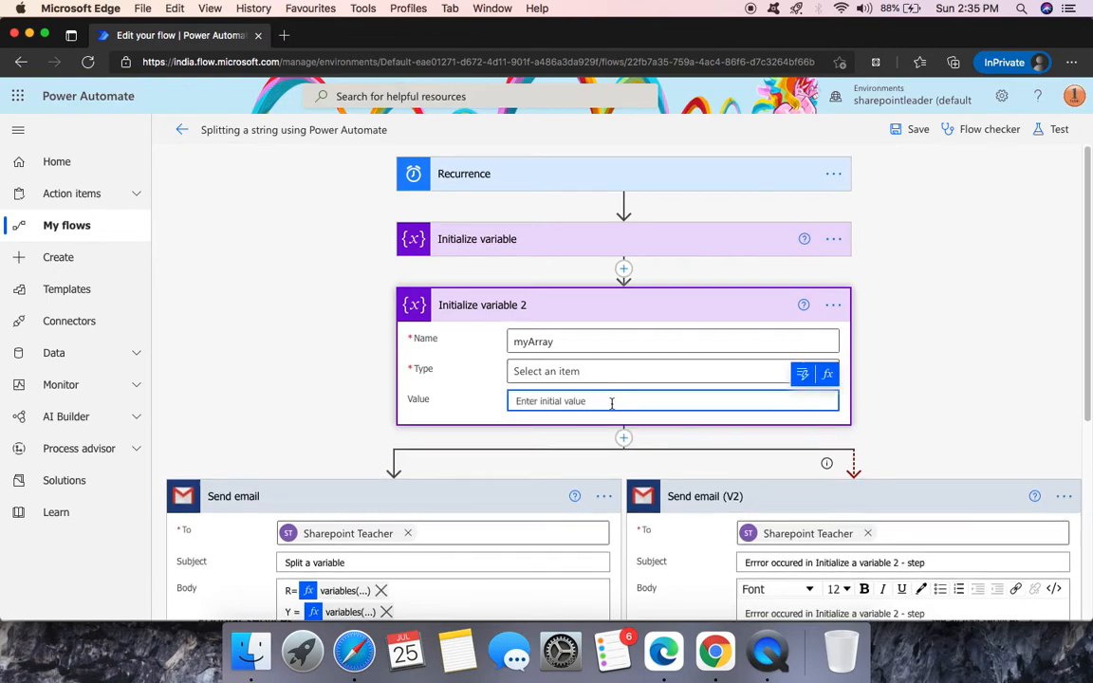
pyautogui.write('[')
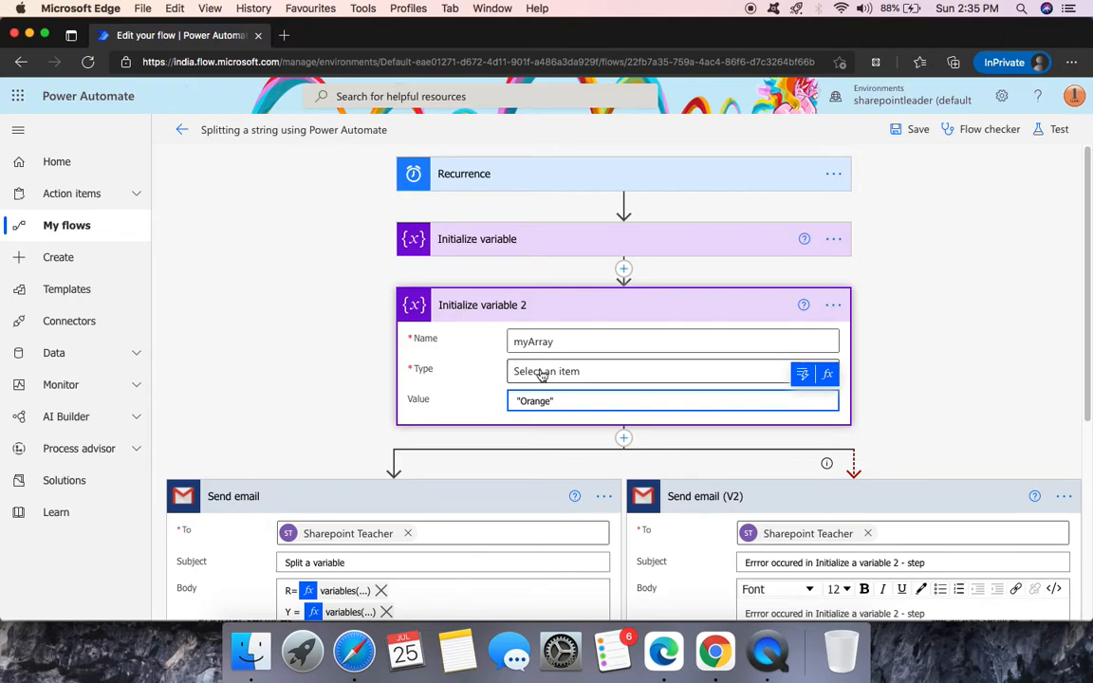
pyautogui.press('BackSpace')
pyautogui.press('BackSpace')
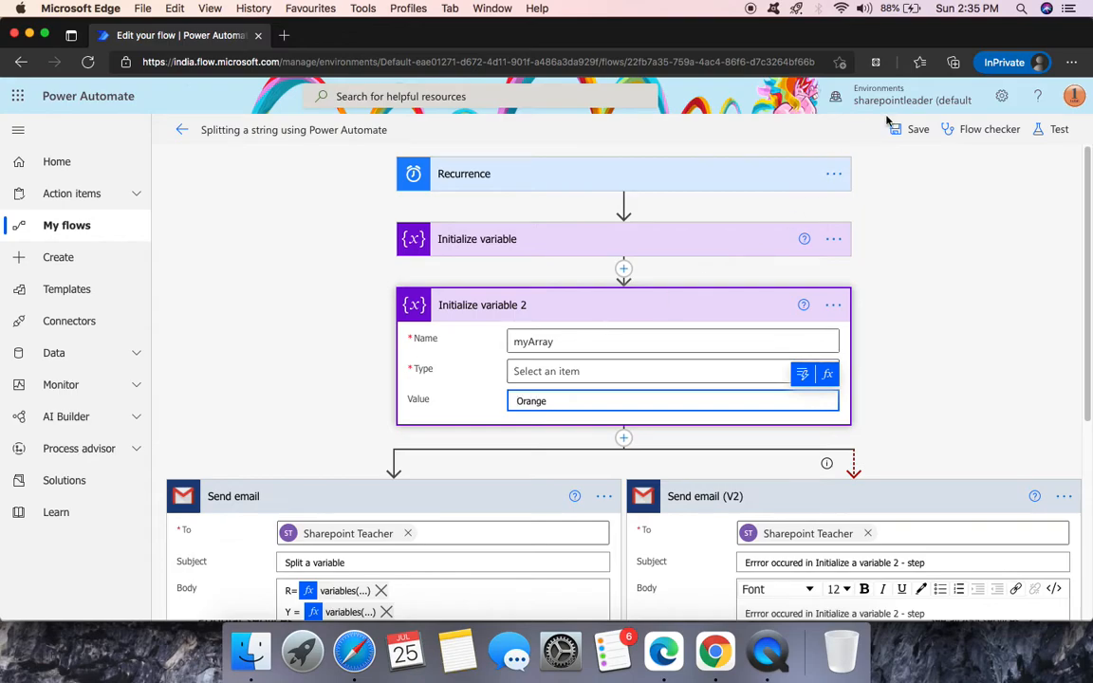
# - Save and test the flow, confirming Initialize variable 2 failed and Send email (V2) succeeded
pyautogui.click(1056, 129)
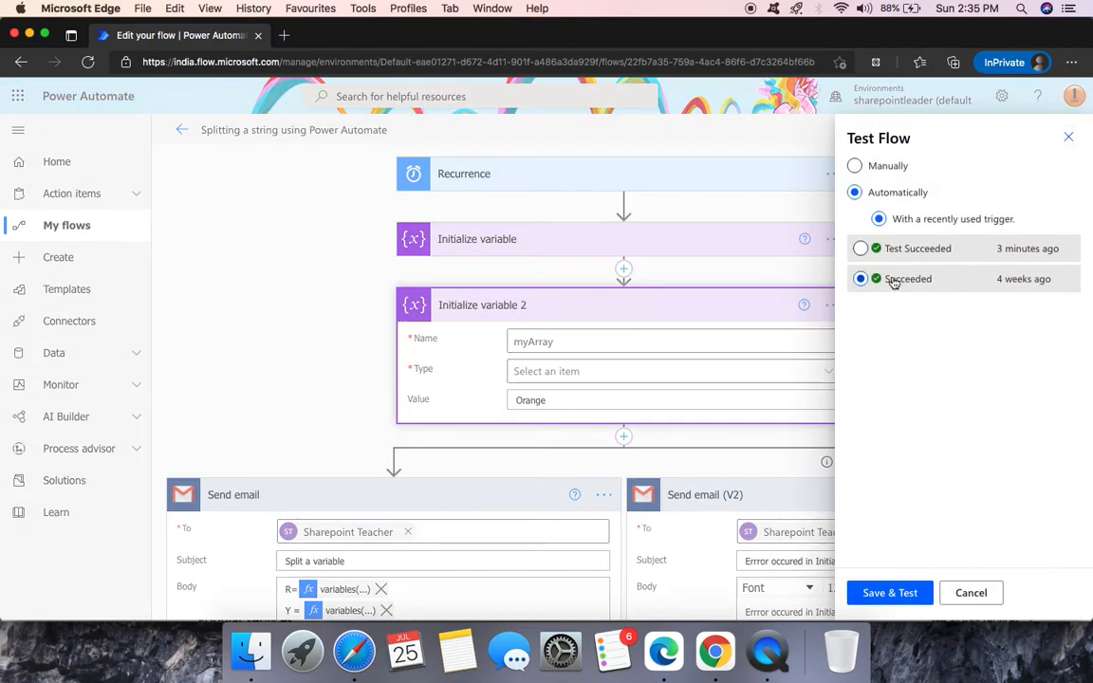
pyautogui.click(909, 593)
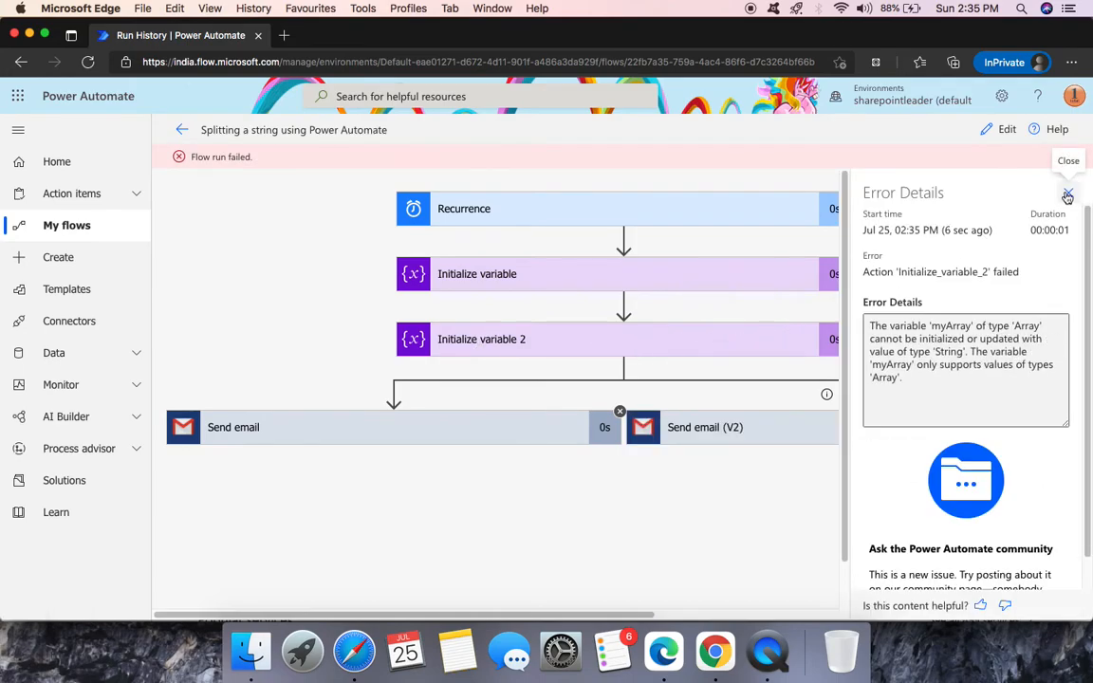
pyautogui.click(1068, 196)
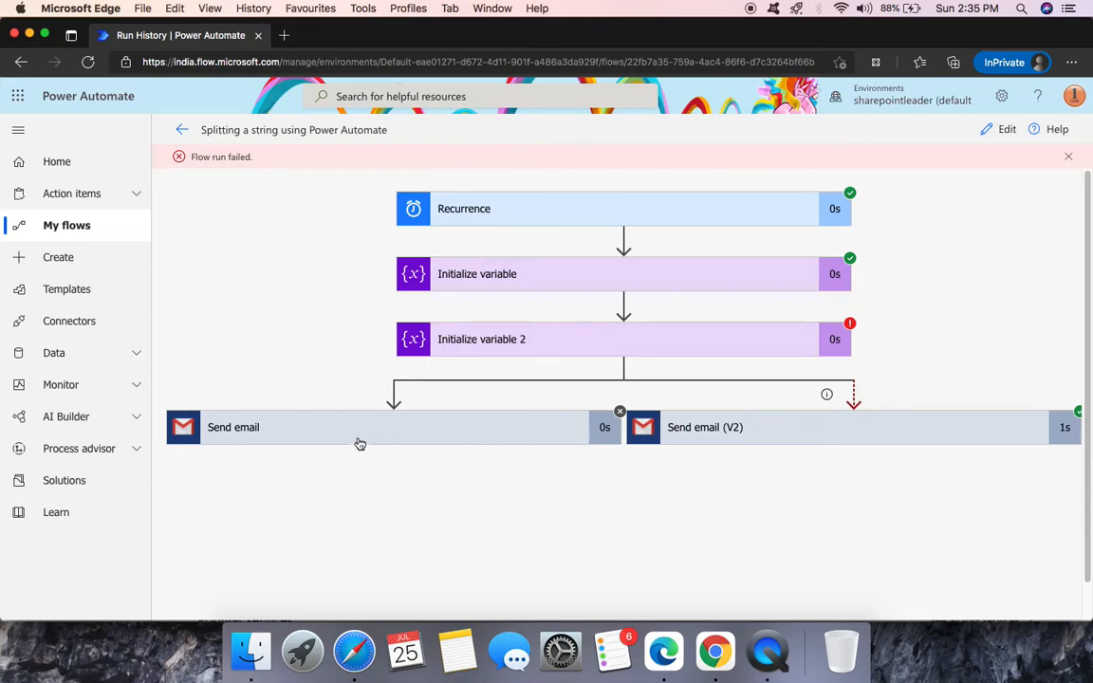
pyautogui.click(946, 433)
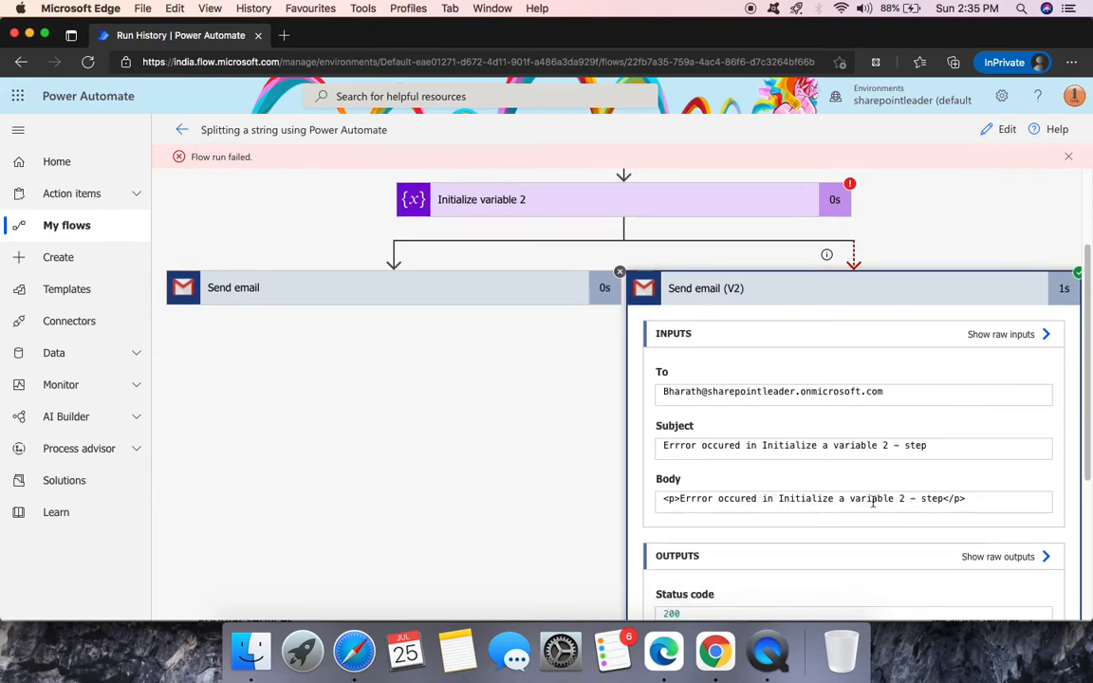
pyautogui.scroll(1, 685, 347)
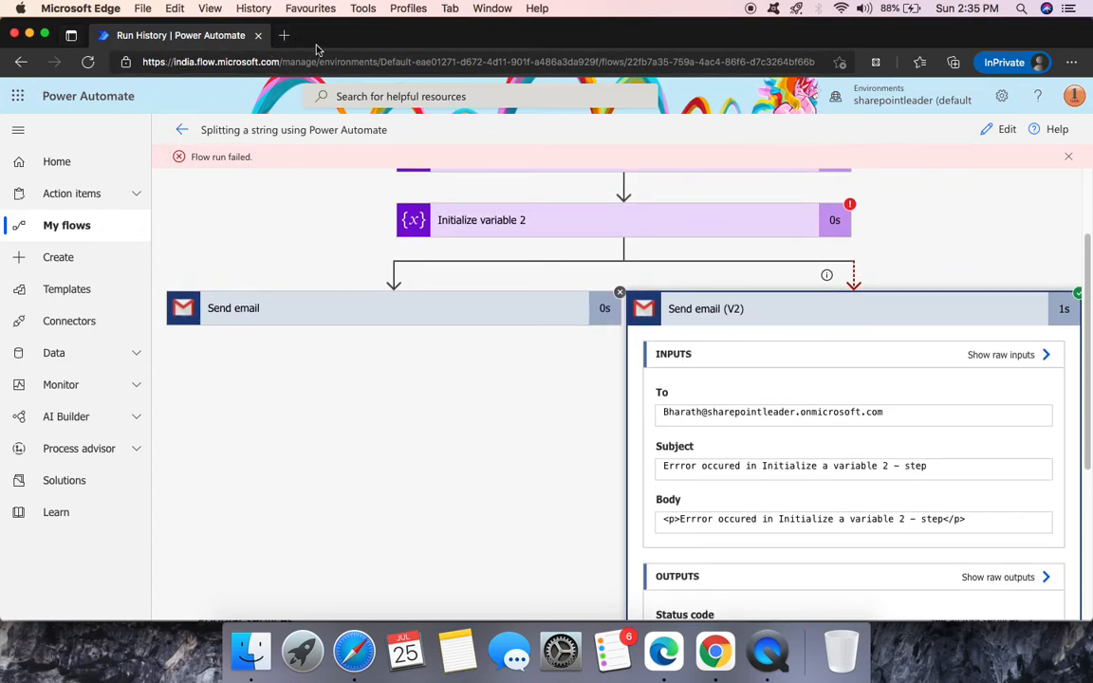
pyautogui.click(284, 38)
# - Open Outlook from office.com and view the 'Errror occured in Initialize a variable 2 - step' email
pyautogui.write('off')
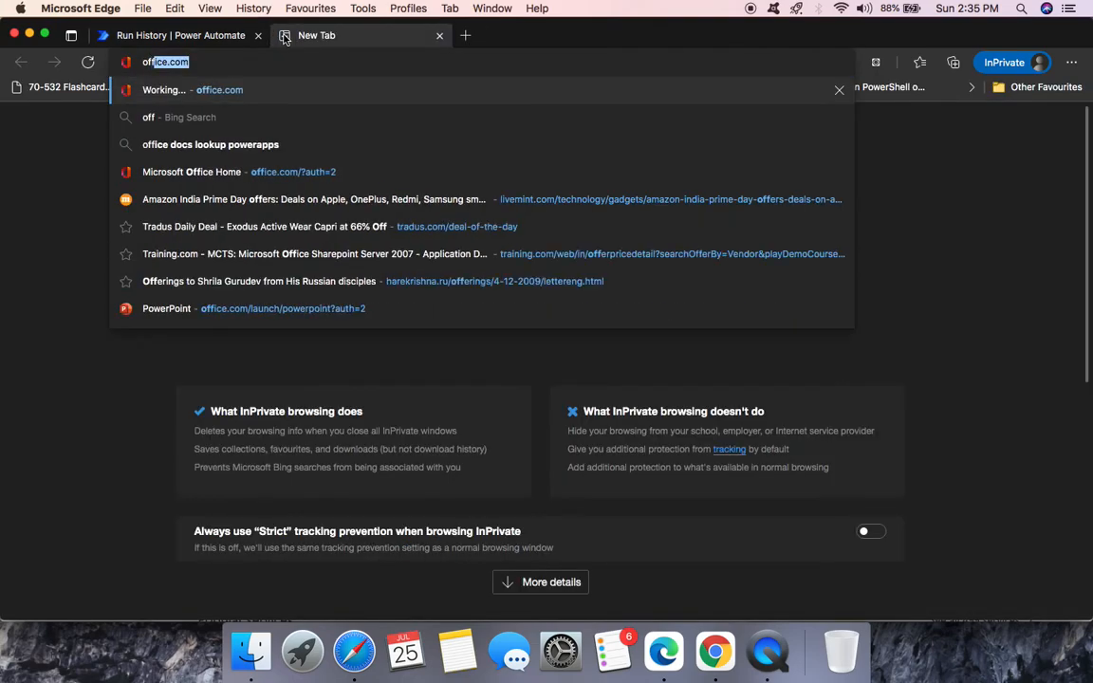
pyautogui.press('Return')
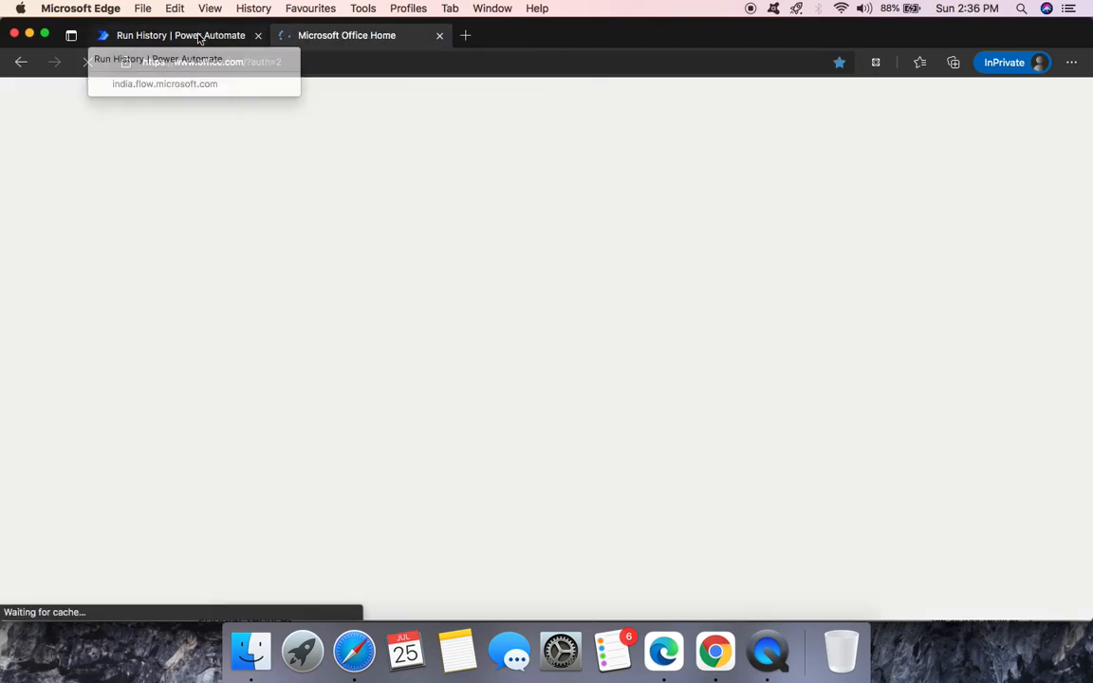
pyautogui.click(189, 37)
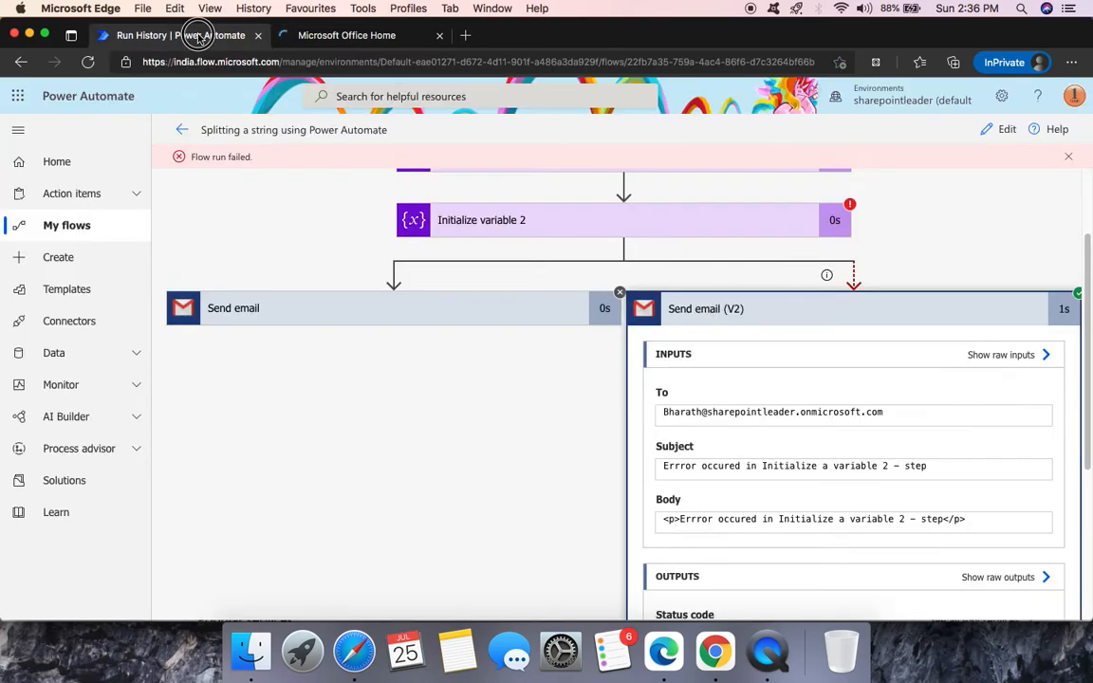
pyautogui.click(386, 35)
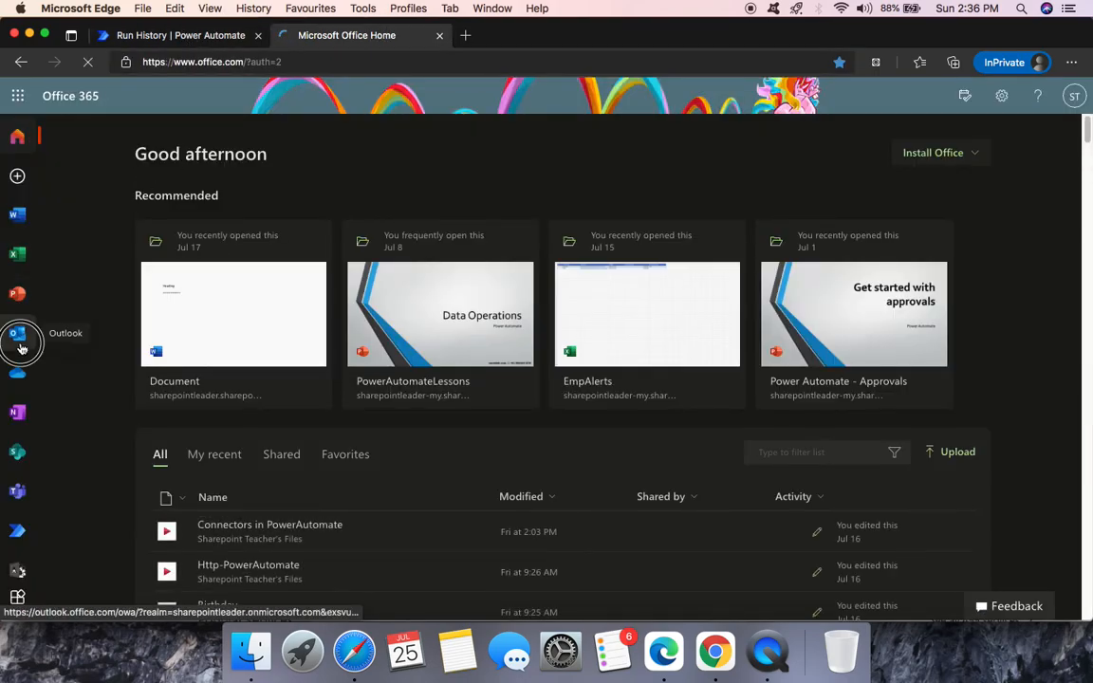
pyautogui.click(19, 337)
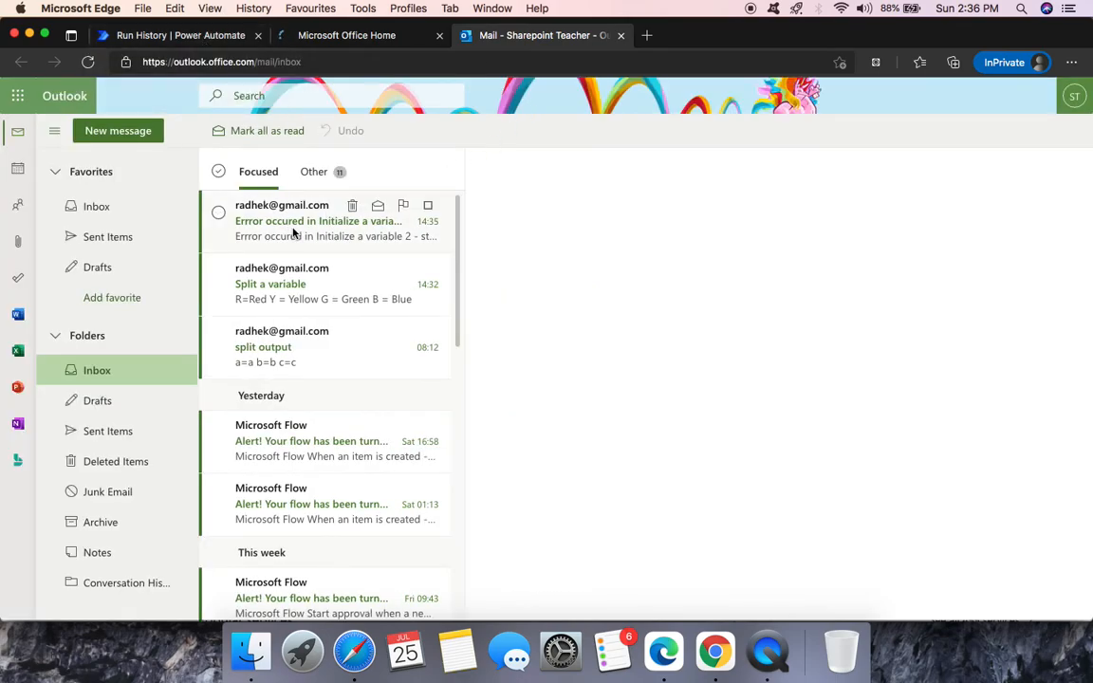
pyautogui.click(270, 236)
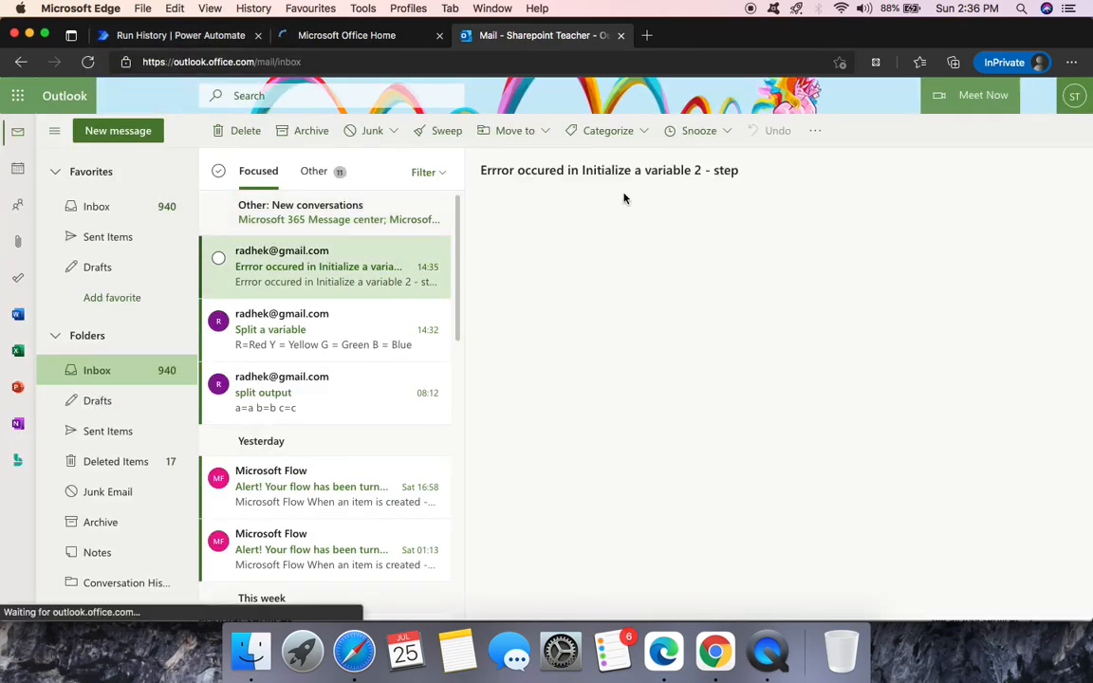
pyautogui.click(181, 36)
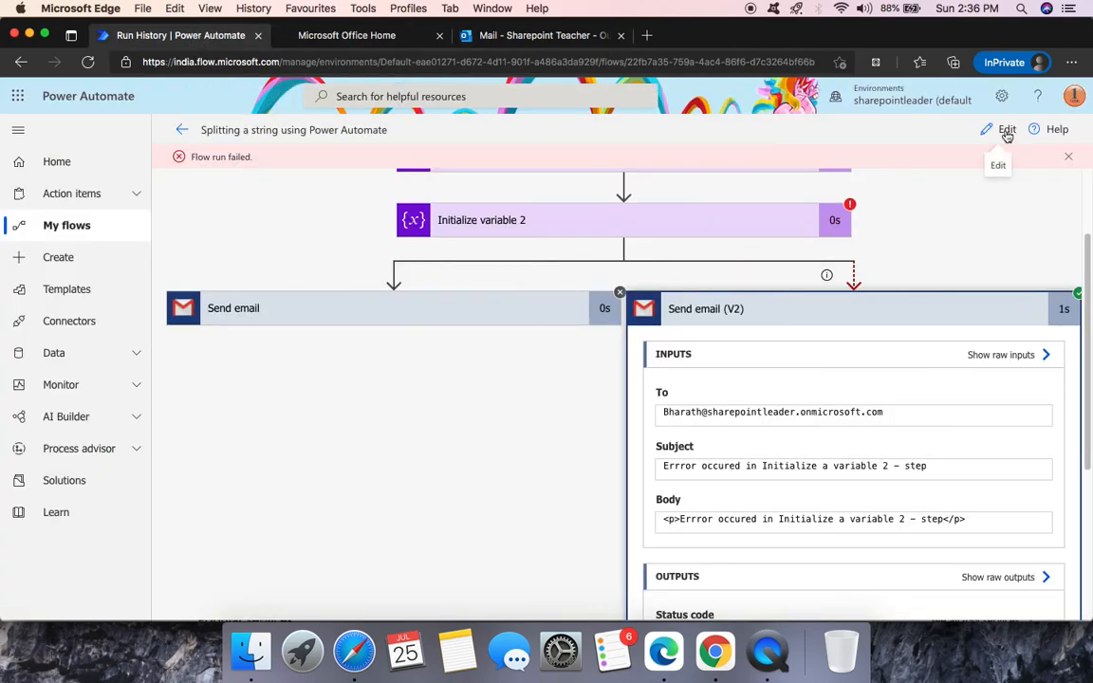
pyautogui.scroll(3, 655, 247)
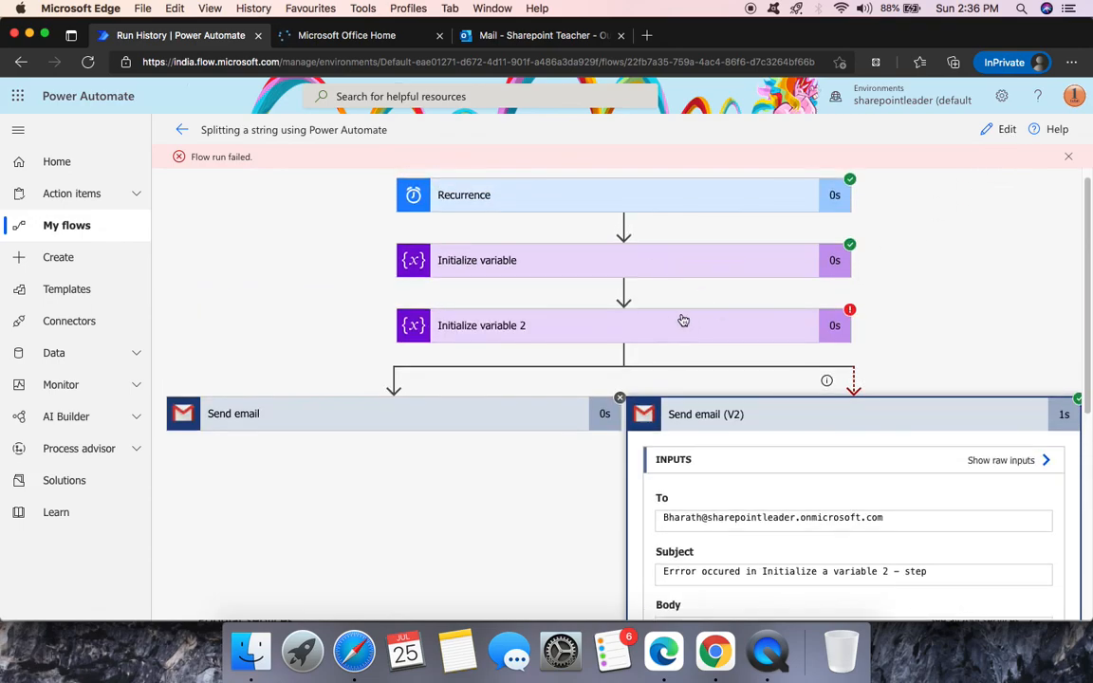